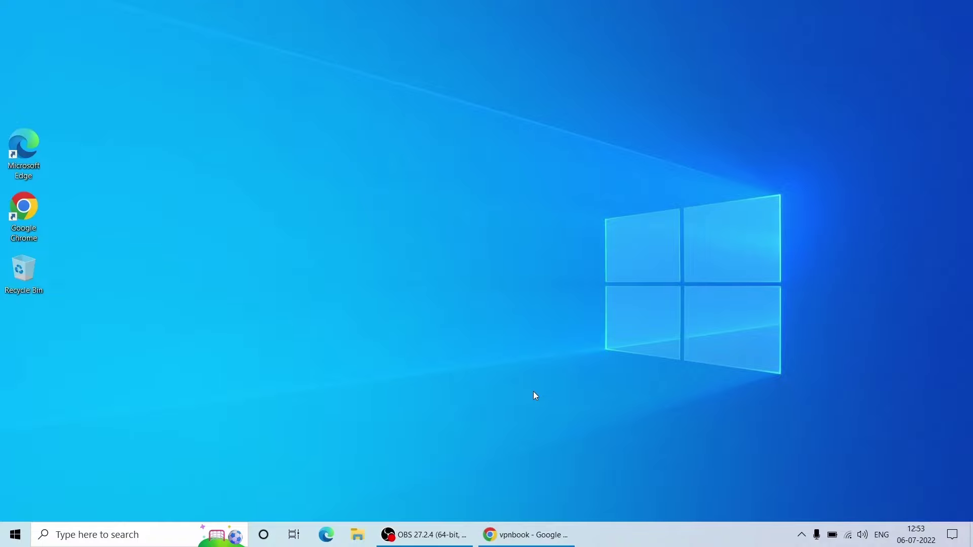
# Open the VPNBook site from the search results and go to its Free VPN page.
pyautogui.click(531, 534)
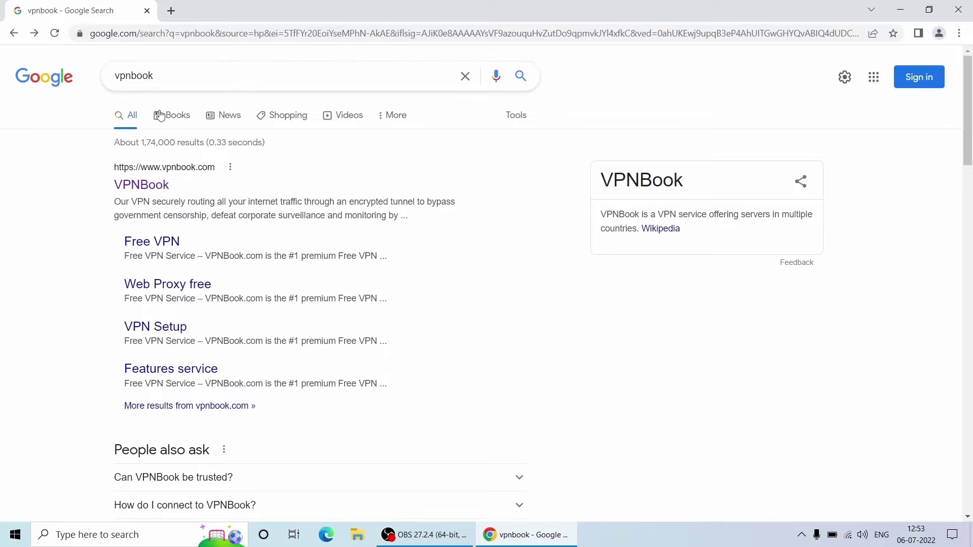
pyautogui.click(158, 191)
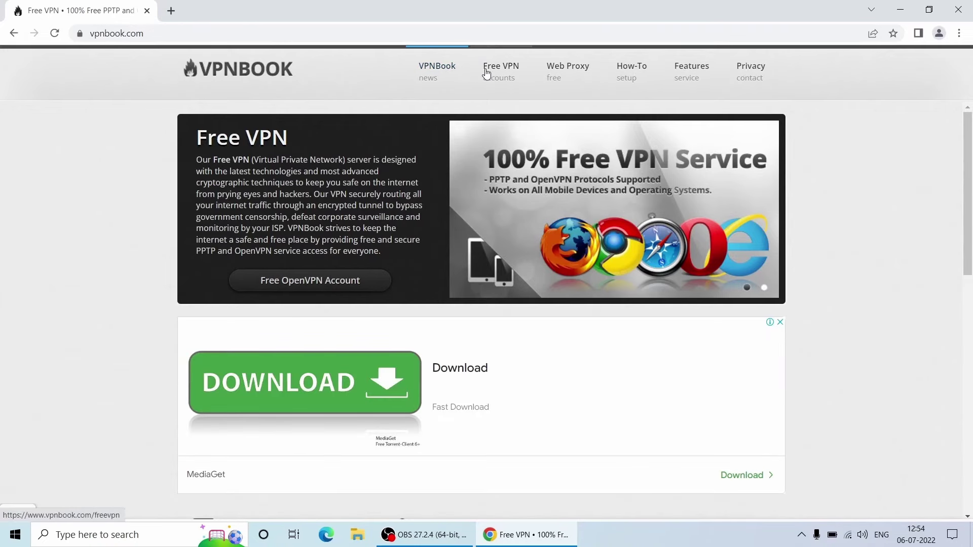
pyautogui.click(500, 78)
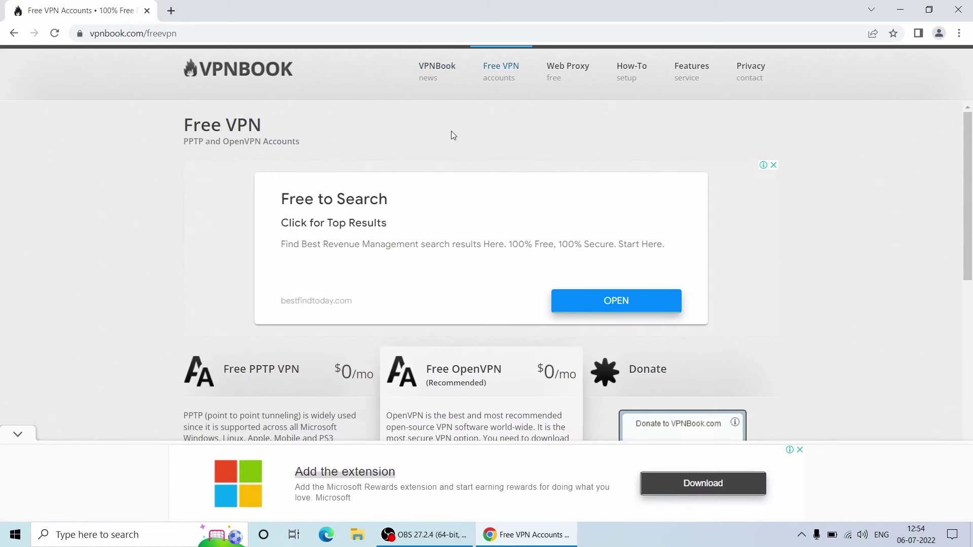
pyautogui.scroll(-3, 314, 394)
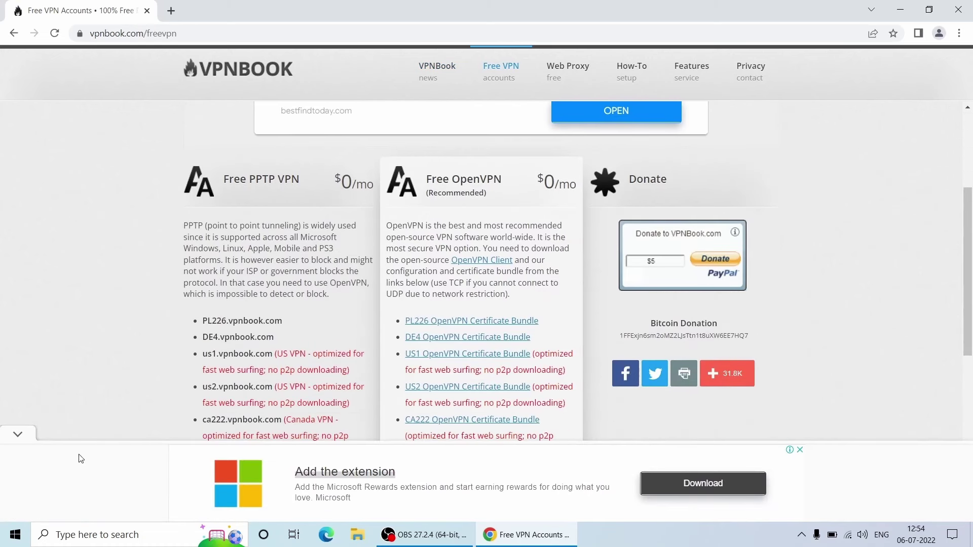
pyautogui.click(17, 436)
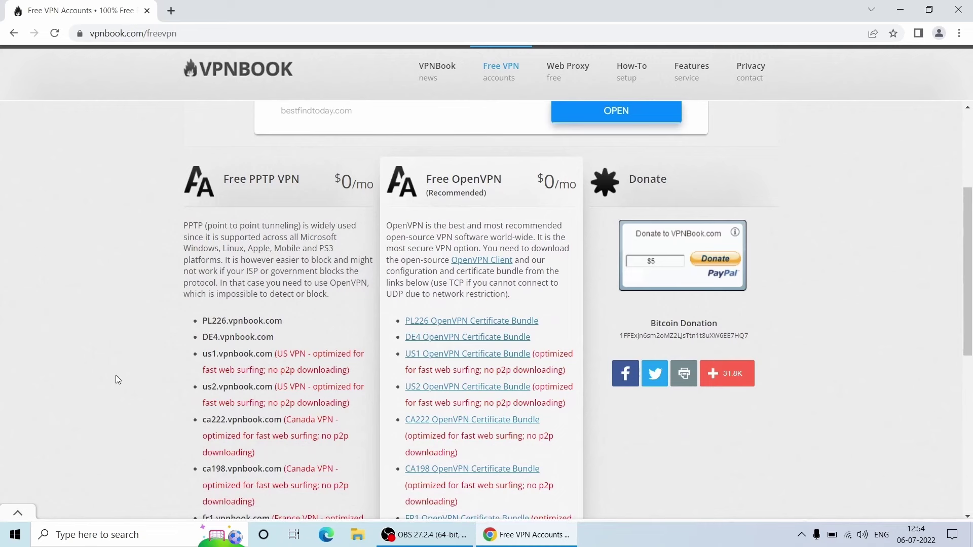
pyautogui.scroll(-3, 117, 380)
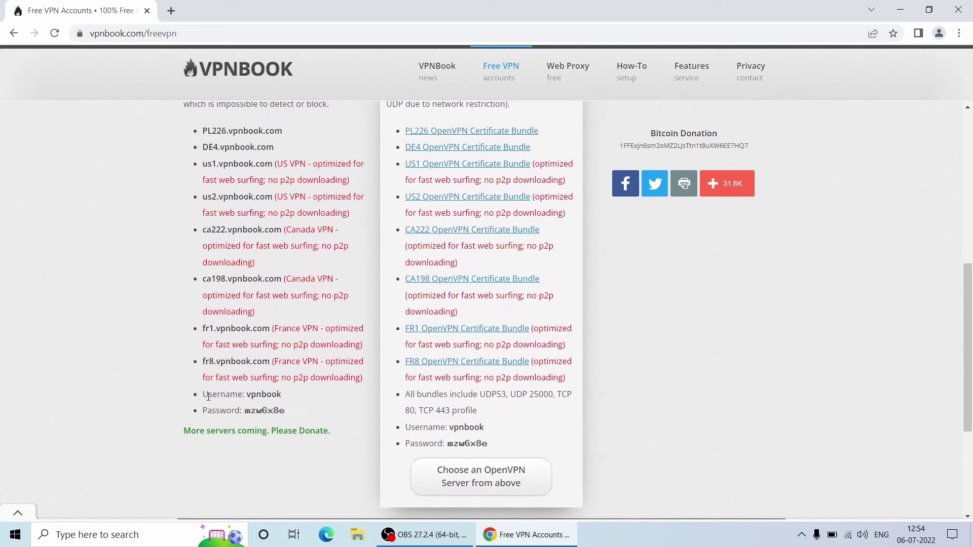
# Highlight the us1, ca198 and fr1 server addresses and the PPTP username and password.
pyautogui.moveTo(196, 171); pyautogui.dragTo(262, 198)
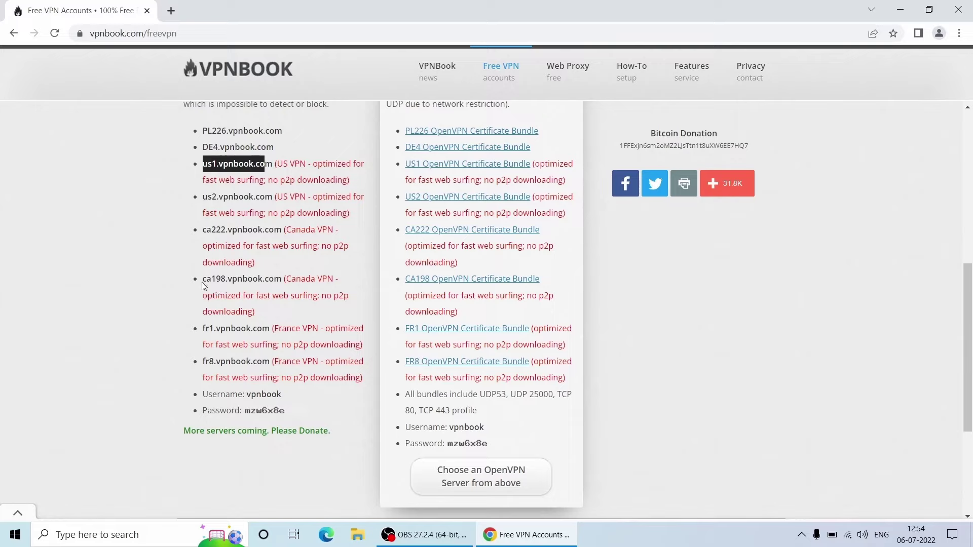
pyautogui.moveTo(202, 281); pyautogui.dragTo(315, 282)
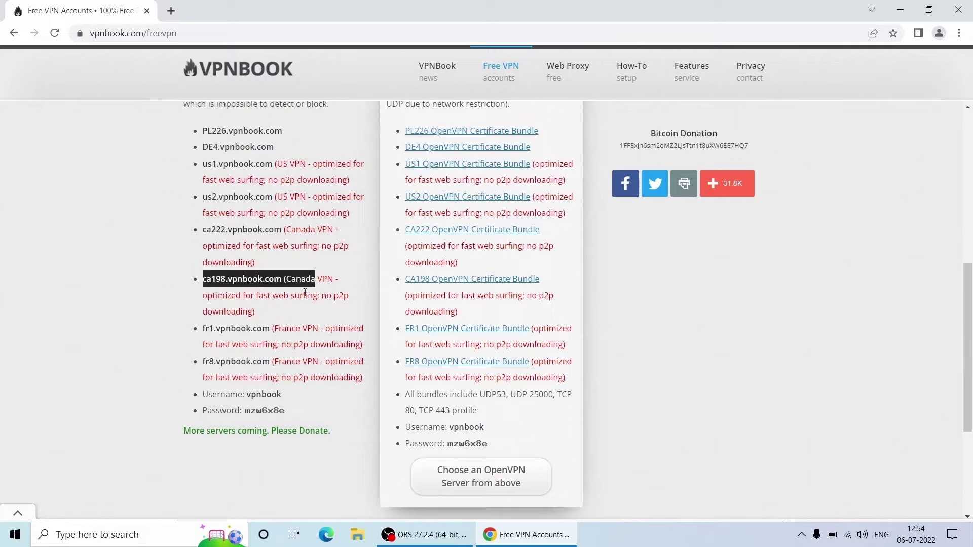
pyautogui.moveTo(203, 330); pyautogui.dragTo(317, 330)
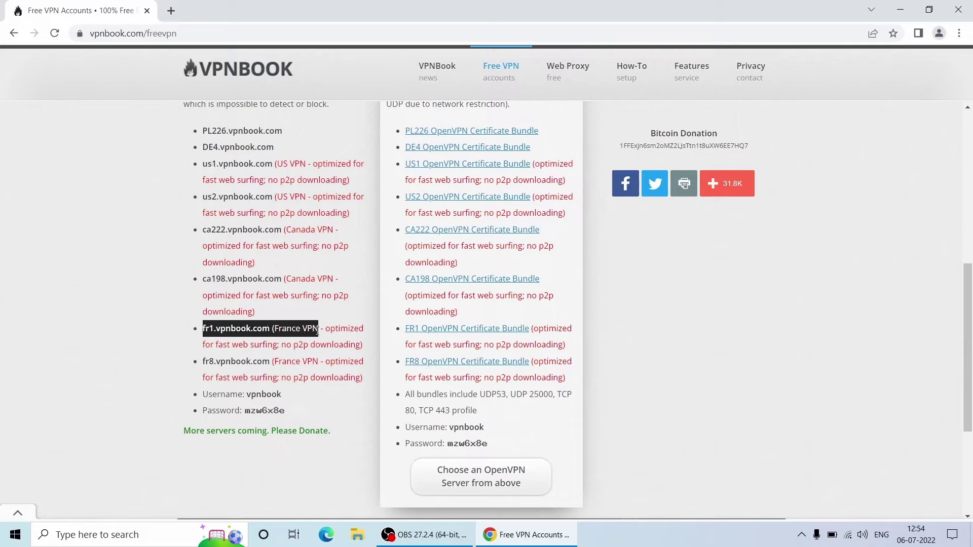
pyautogui.click(169, 387)
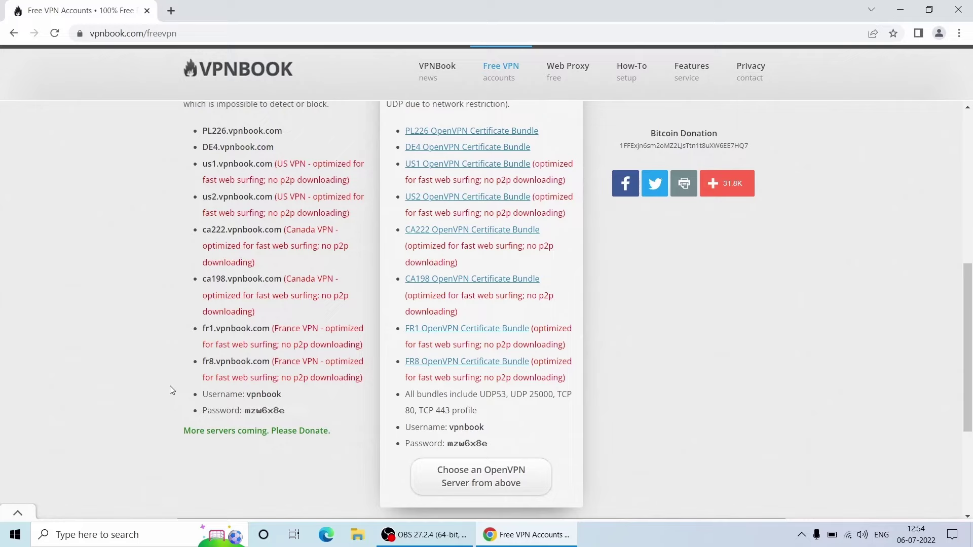
pyautogui.moveTo(202, 394); pyautogui.dragTo(282, 394)
pyautogui.moveTo(204, 410); pyautogui.dragTo(317, 406)
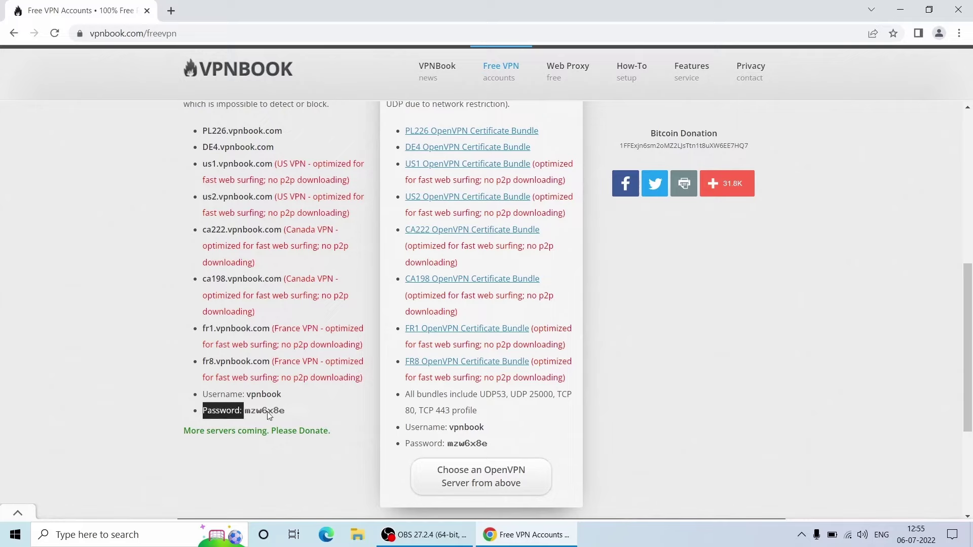
pyautogui.click(259, 418)
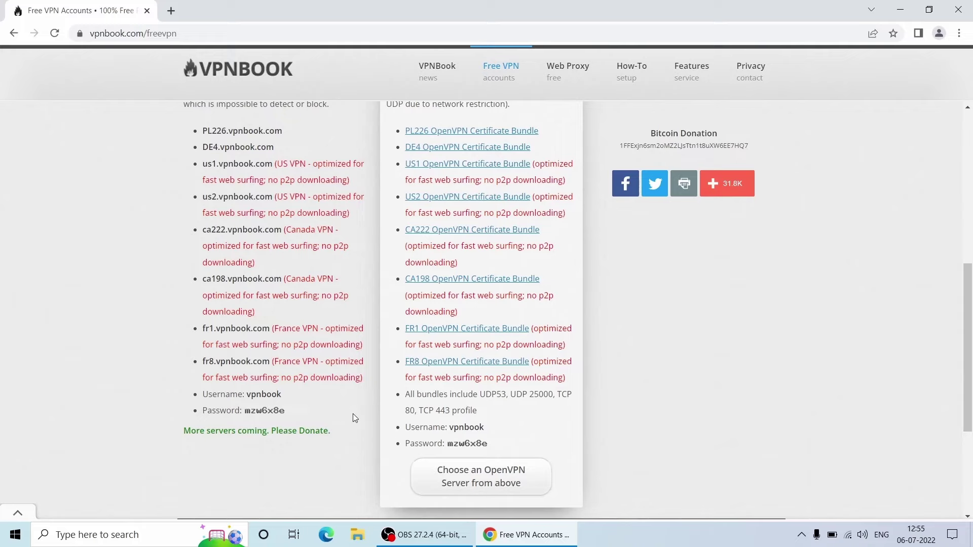
# Launch Settings from Start, maximize it, and go to Network & Internet > VPN.
pyautogui.press('super+d')
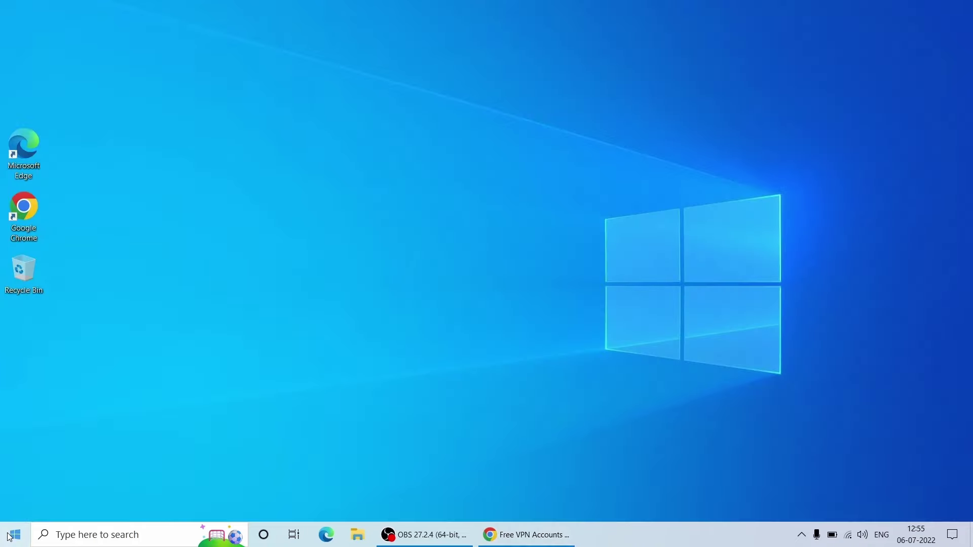
pyautogui.click(11, 535)
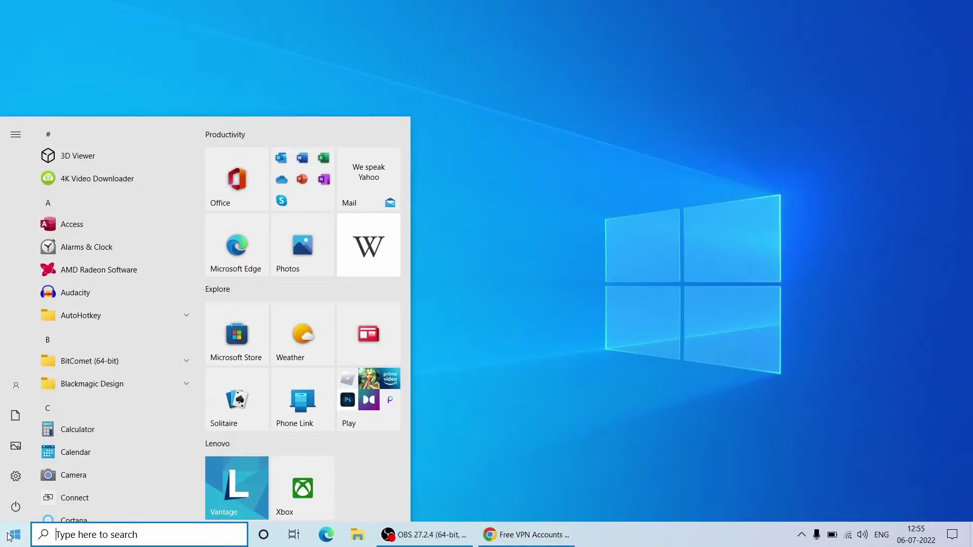
pyautogui.click(23, 477)
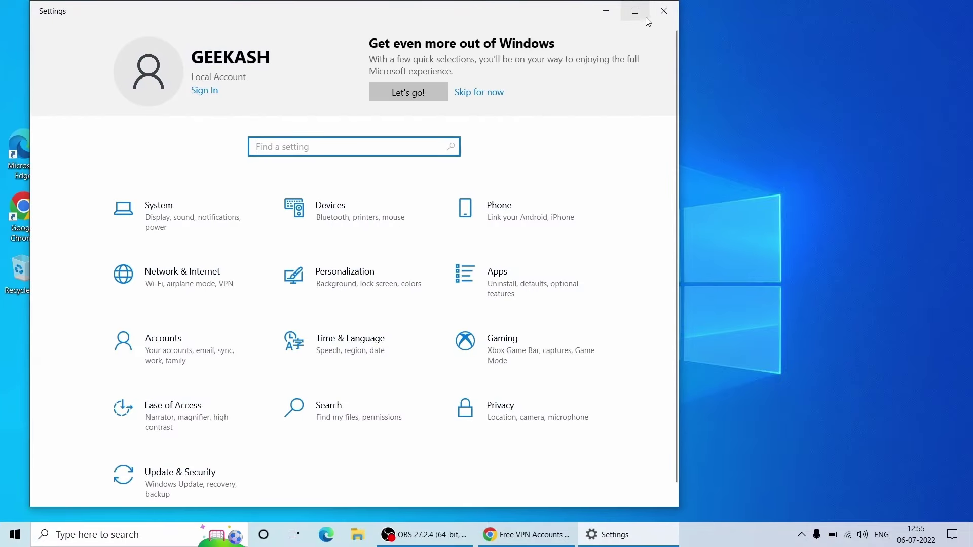
pyautogui.click(634, 11)
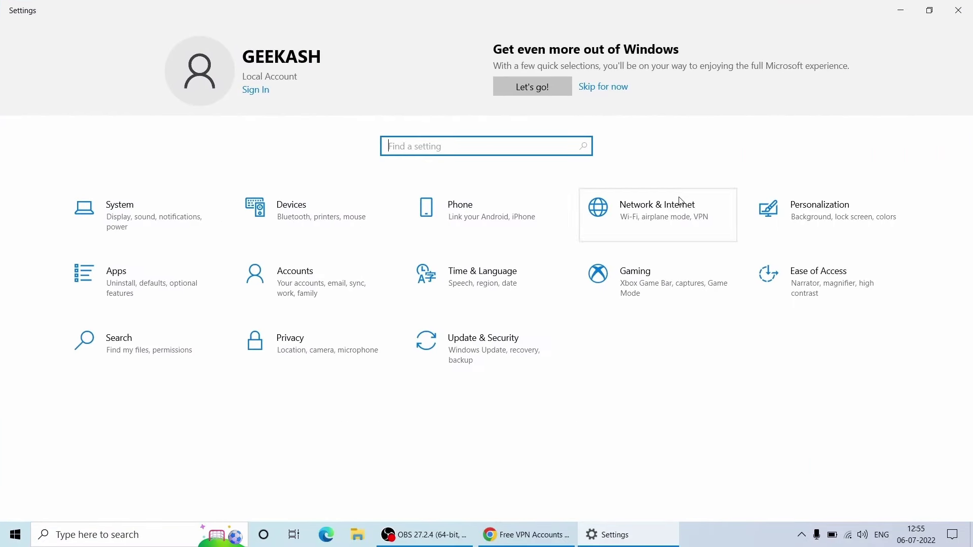
pyautogui.click(677, 213)
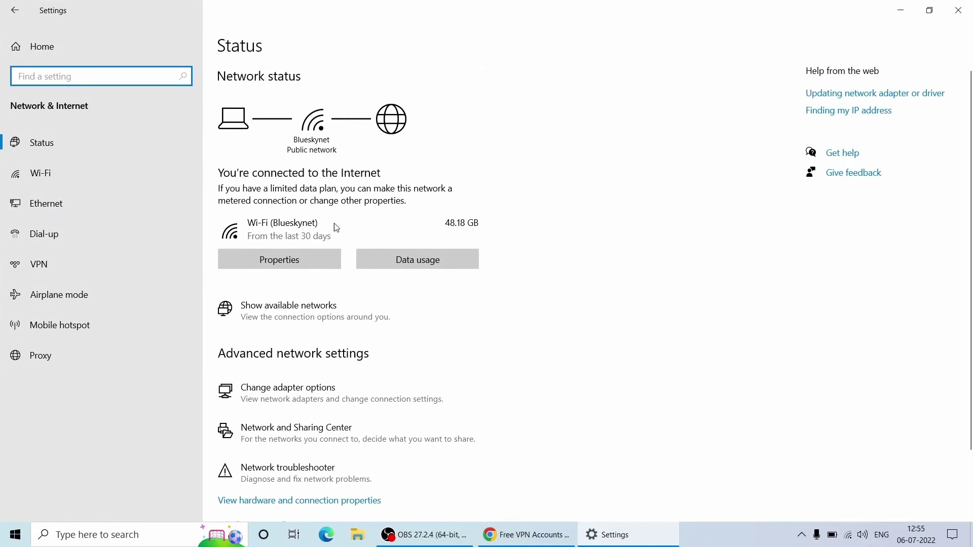
pyautogui.click(65, 266)
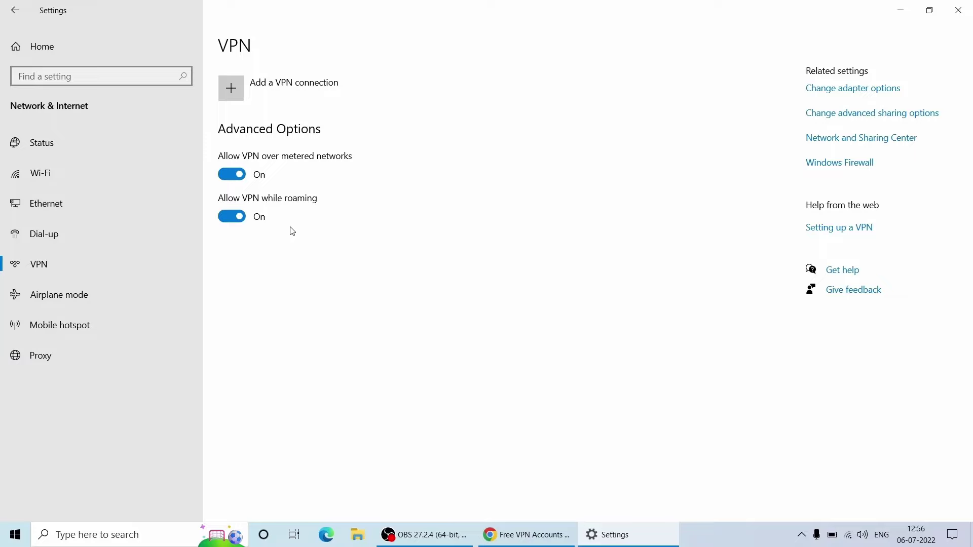
# Start adding a VPN connection with the built-in Windows provider.
pyautogui.click(229, 93)
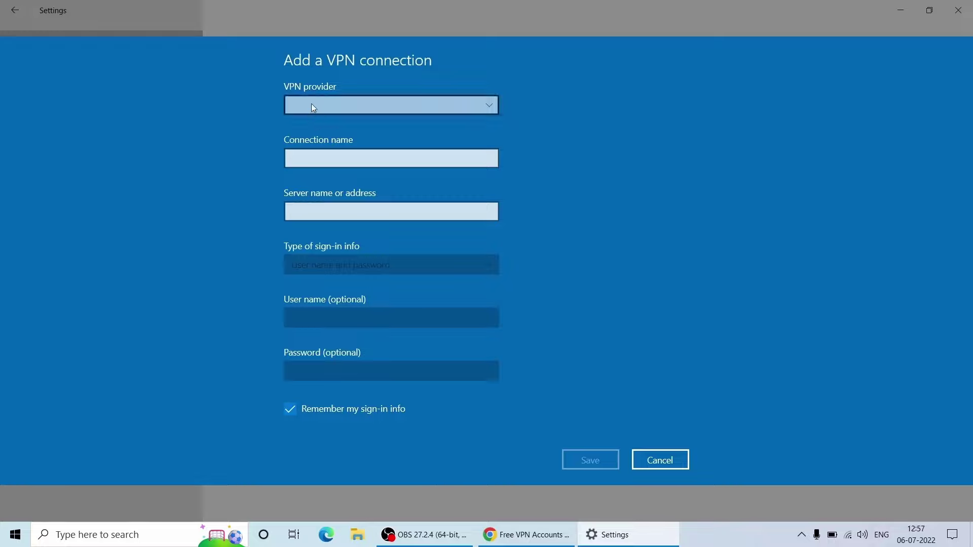
pyautogui.click(490, 106)
pyautogui.click(307, 69)
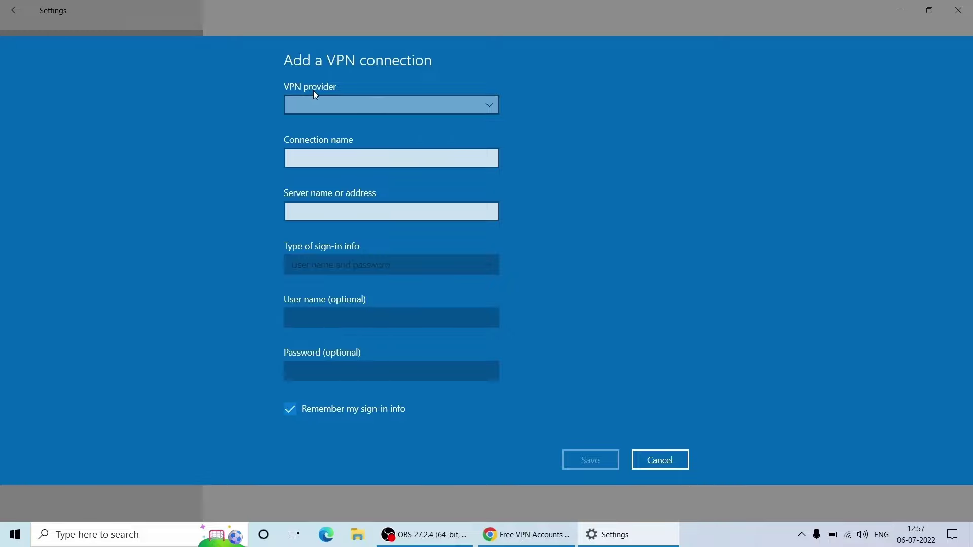
pyautogui.click(491, 106)
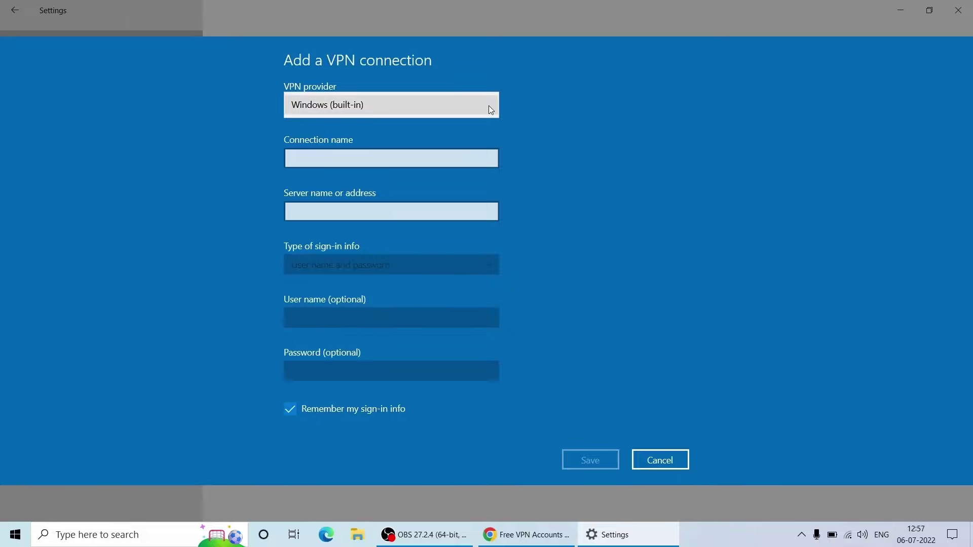
pyautogui.click(337, 112)
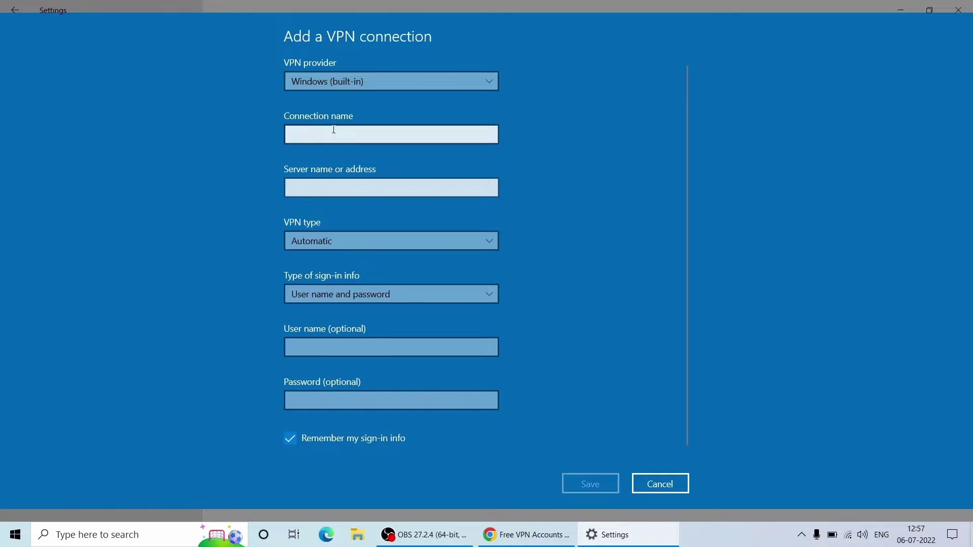
# Enter VPNBOOK as the connection name.
pyautogui.click(332, 136)
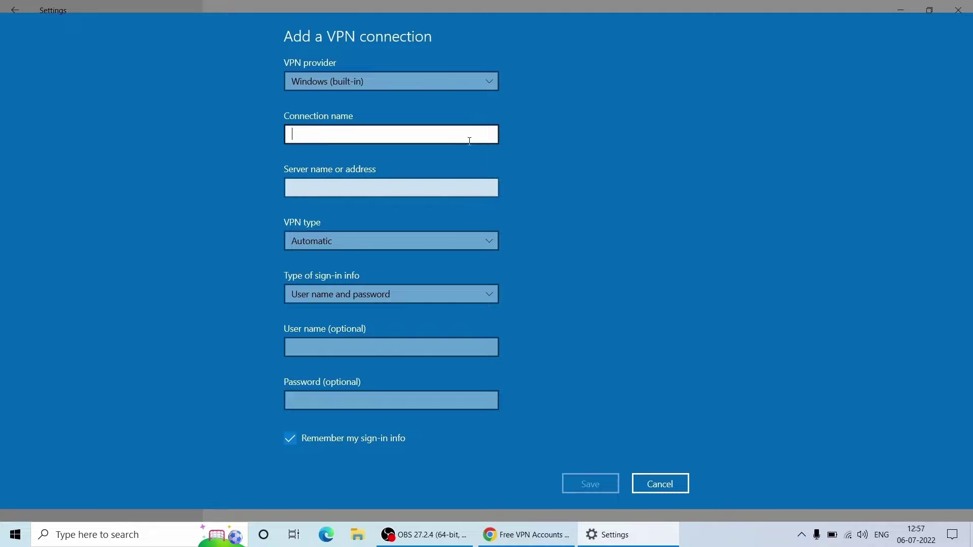
pyautogui.write('VPNBOOK')
pyautogui.click(462, 190)
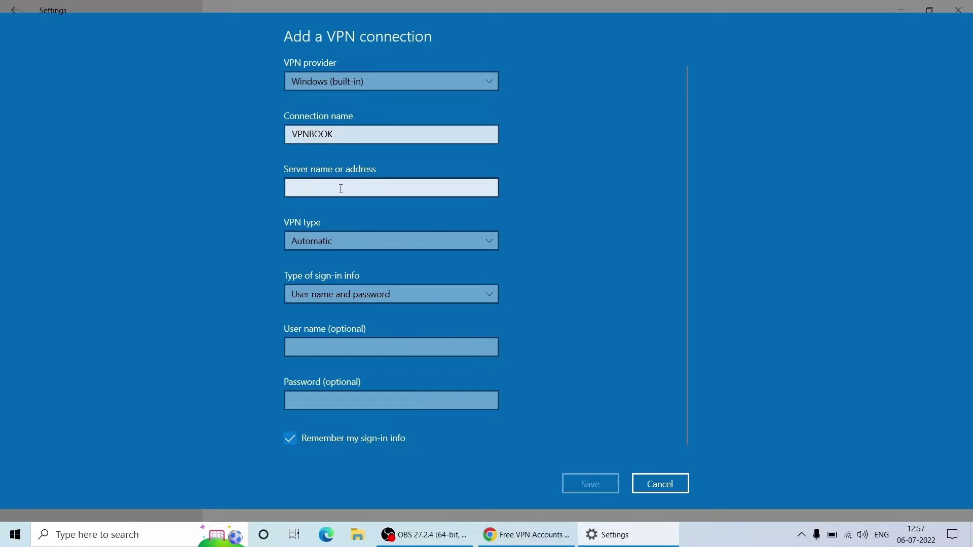
# On the VPNBook page, select the us1.vpnbook.com server address.
pyautogui.click(522, 538)
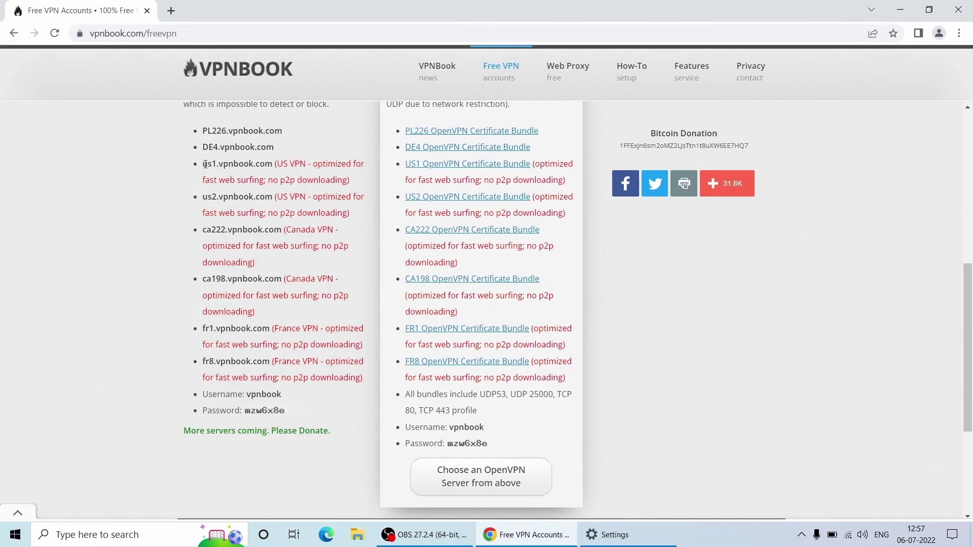
pyautogui.moveTo(203, 163); pyautogui.dragTo(304, 167)
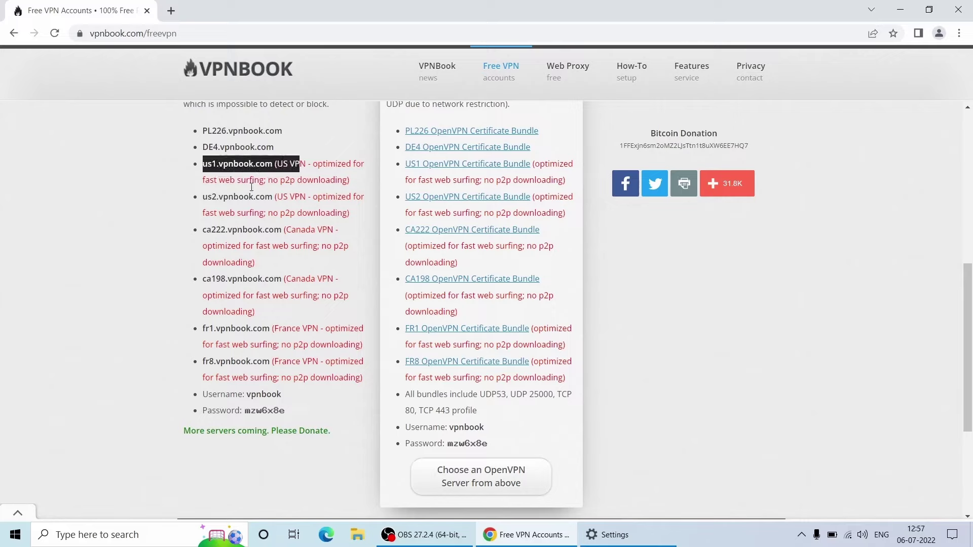
pyautogui.moveTo(207, 229); pyautogui.dragTo(314, 226)
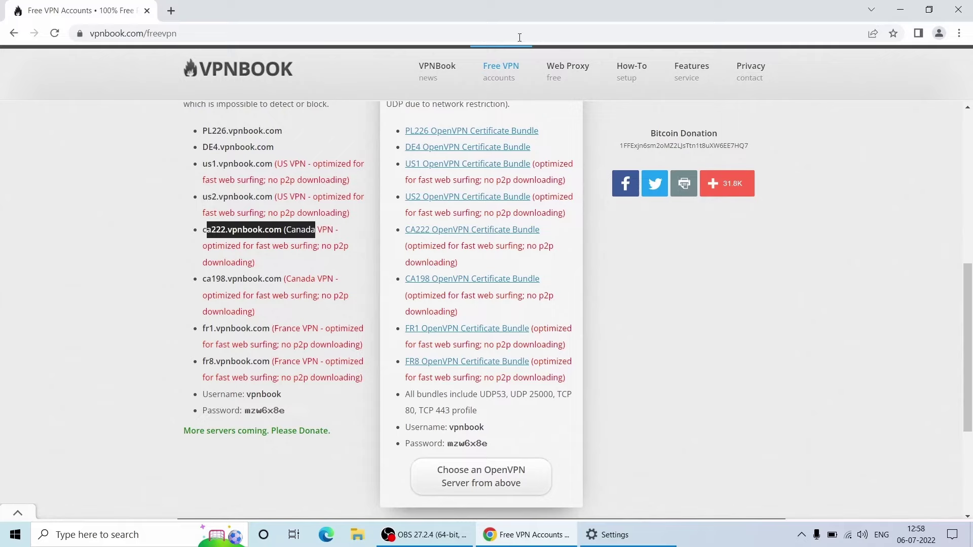
pyautogui.click(267, 212)
pyautogui.moveTo(203, 163); pyautogui.dragTo(271, 165)
pyautogui.hotkey('ctrl', 'c')
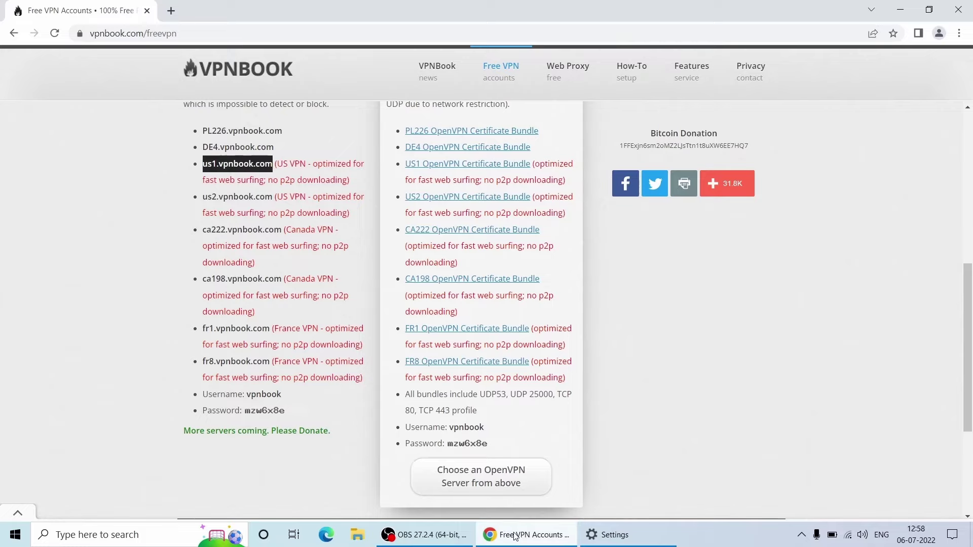
# Paste us1.vpnbook.com as the VPN server address.
pyautogui.click(603, 535)
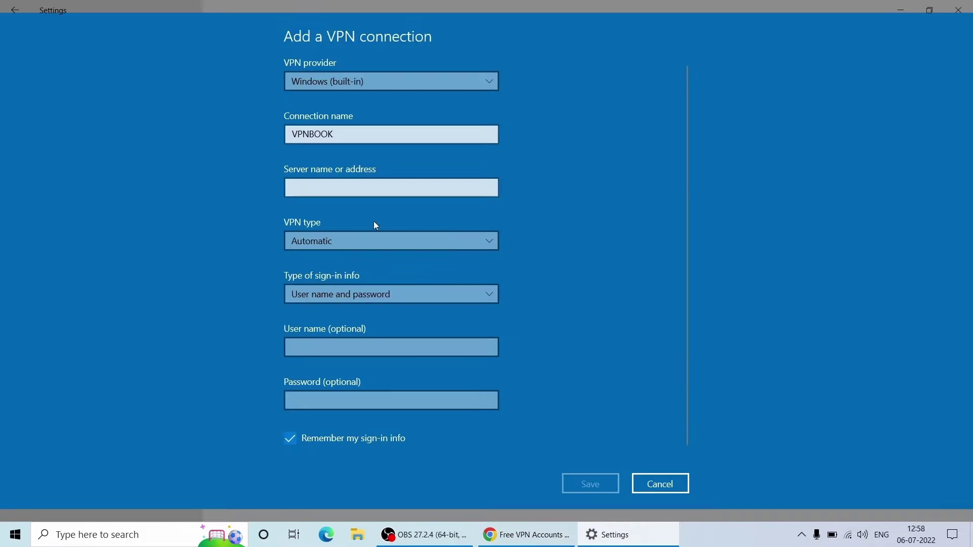
pyautogui.click(344, 189)
pyautogui.hotkey('ctrl', 'v')
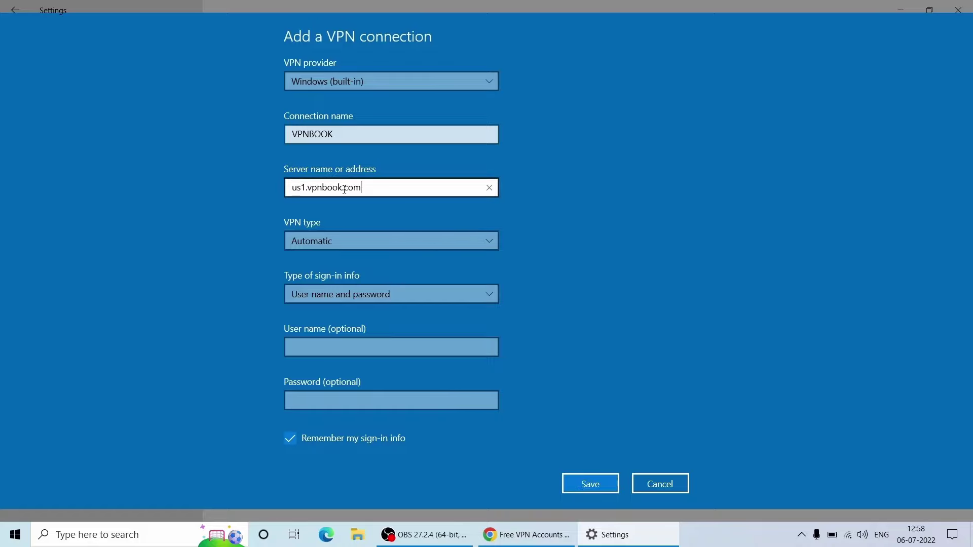
pyautogui.click(337, 213)
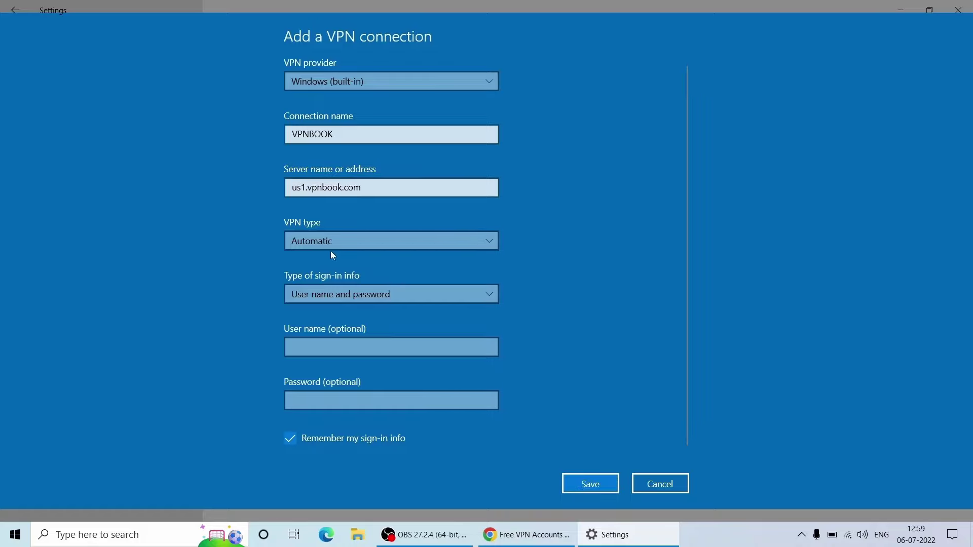
# Set the VPN type to Point to Point Tunneling Protocol (PPTP), checking it against the VPNBook page.
pyautogui.click(376, 244)
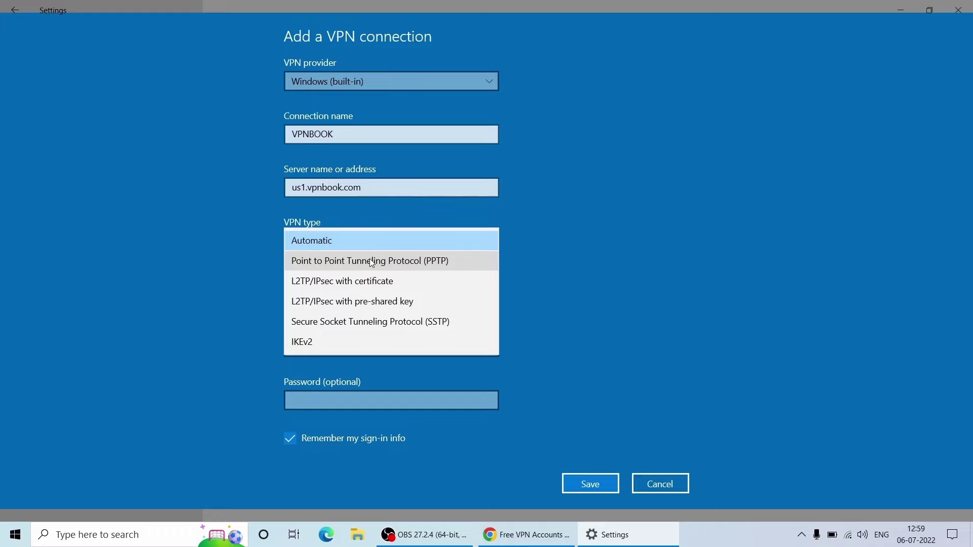
pyautogui.click(344, 264)
pyautogui.click(527, 535)
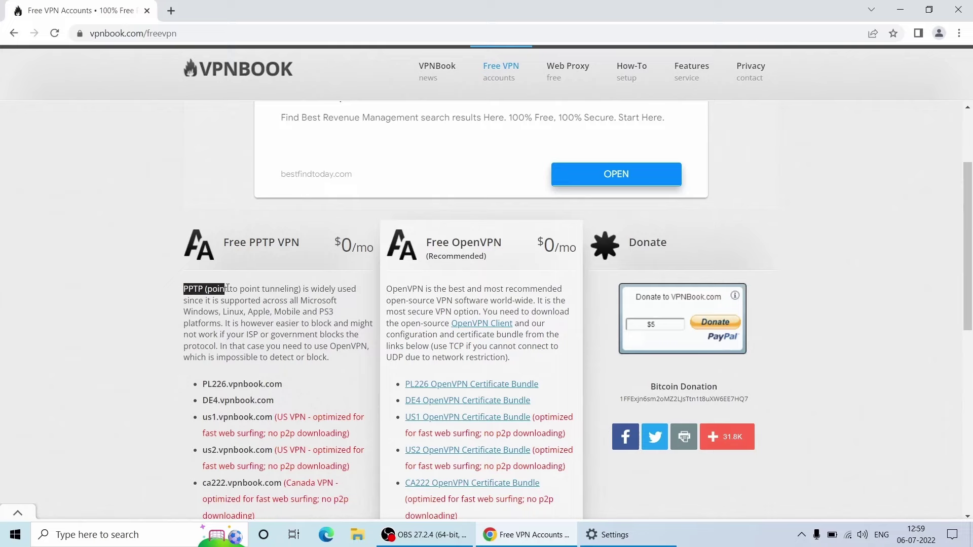
pyautogui.moveTo(184, 289); pyautogui.dragTo(299, 289)
pyautogui.click(615, 534)
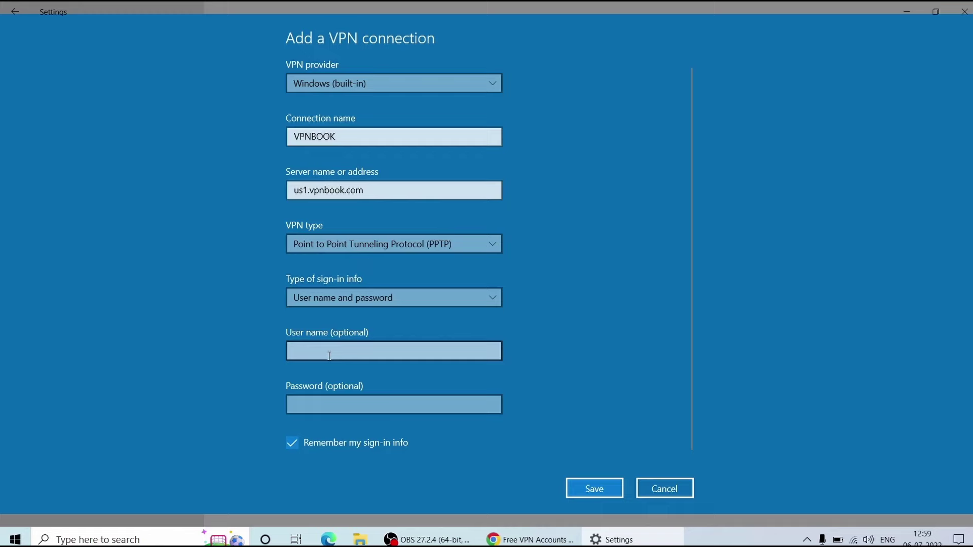
# Copy the username vpnbook from the site and paste it as the user name.
pyautogui.hotkey('alt', 'Tab')
pyautogui.scroll(-2, 284, 404)
pyautogui.scroll(-3, 278, 407)
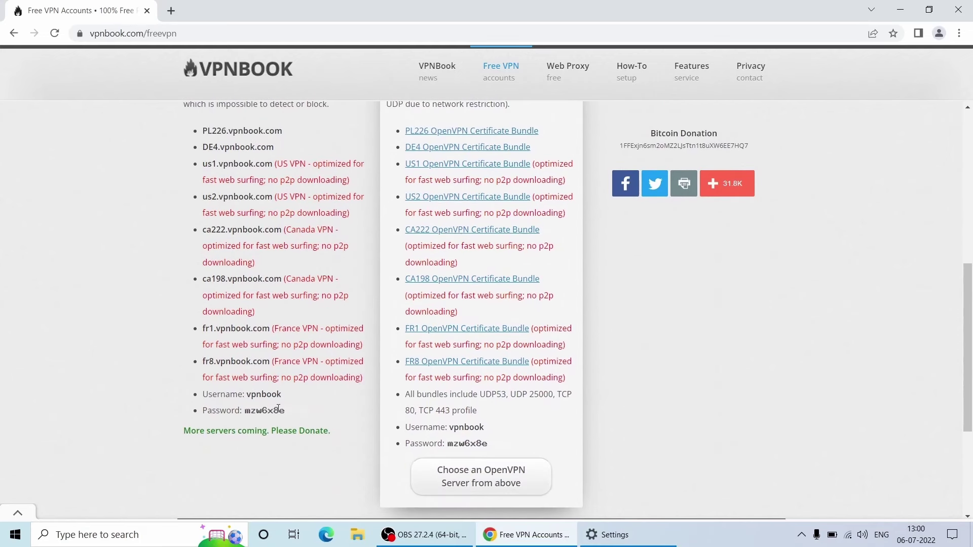
pyautogui.moveTo(247, 395); pyautogui.dragTo(281, 396)
pyautogui.hotkey('ctrl', 'c')
pyautogui.click(606, 534)
pyautogui.click(313, 344)
pyautogui.hotkey('ctrl', 'v')
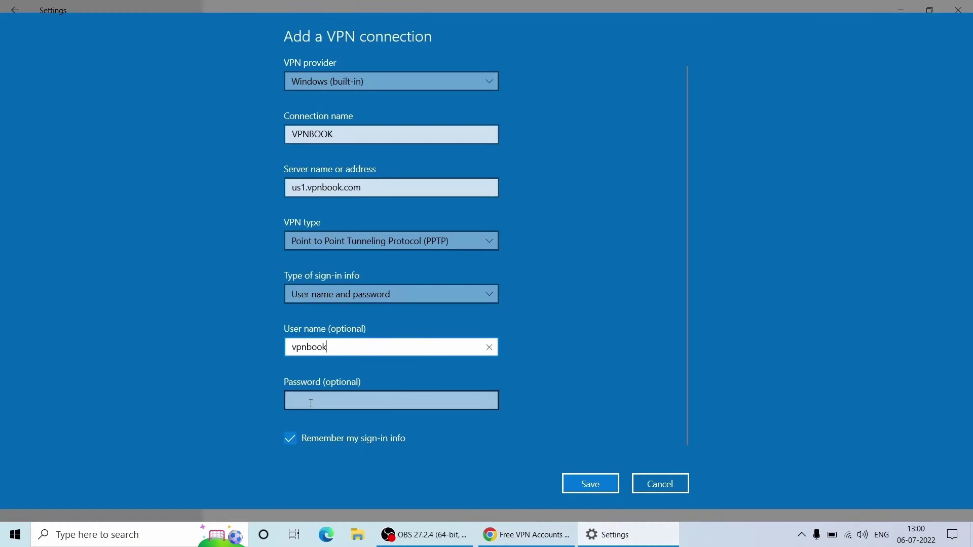
# Enter the VPNBook password in the Password field, reading it from the website.
pyautogui.click(311, 402)
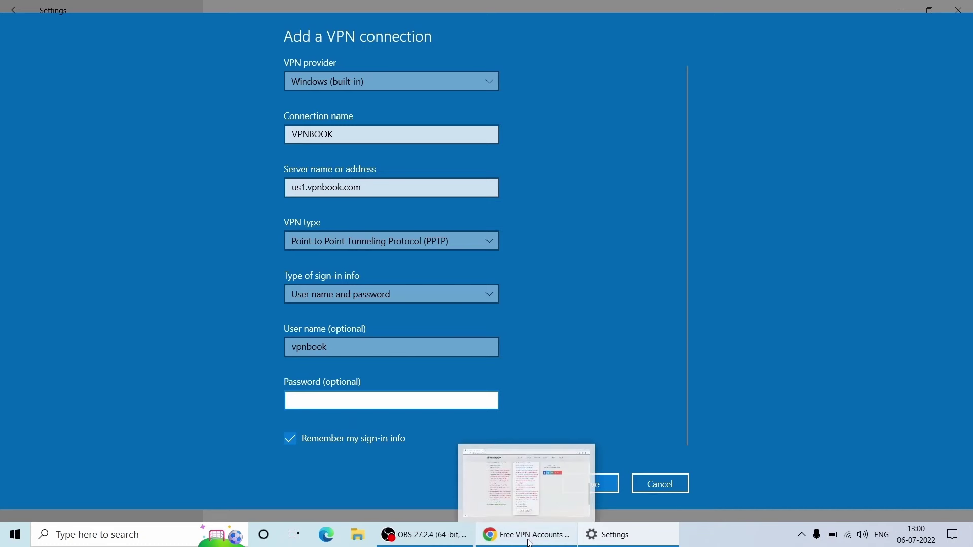
pyautogui.click(527, 487)
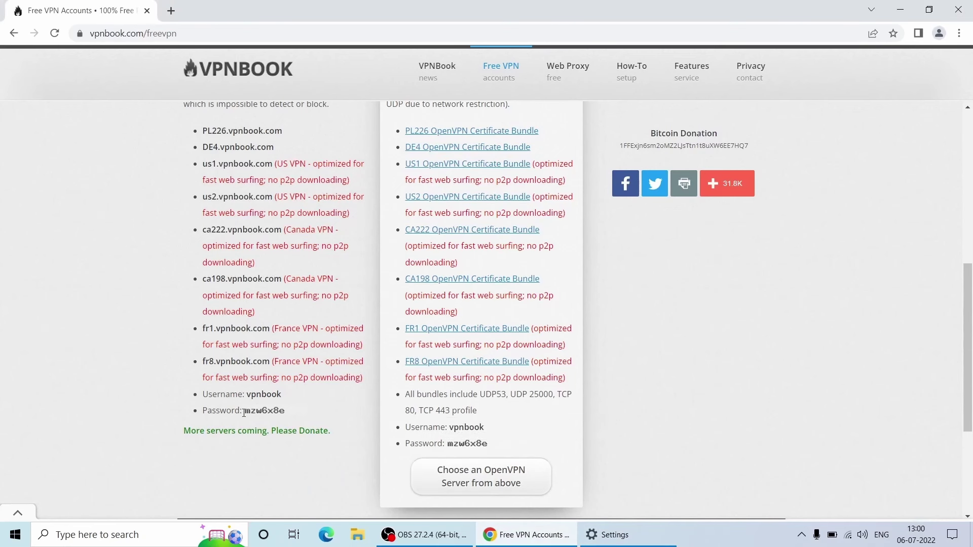
pyautogui.click(244, 413)
pyautogui.click(309, 414)
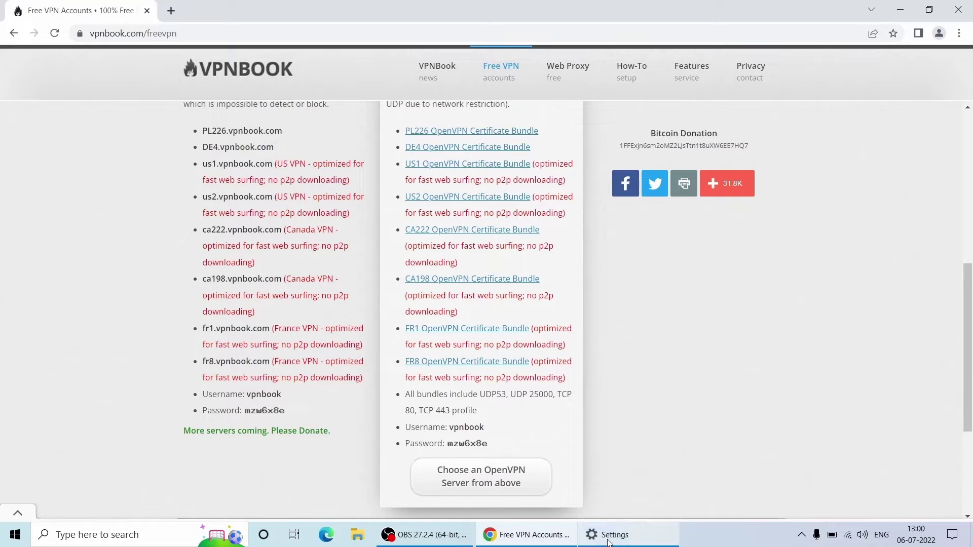
pyautogui.click(608, 534)
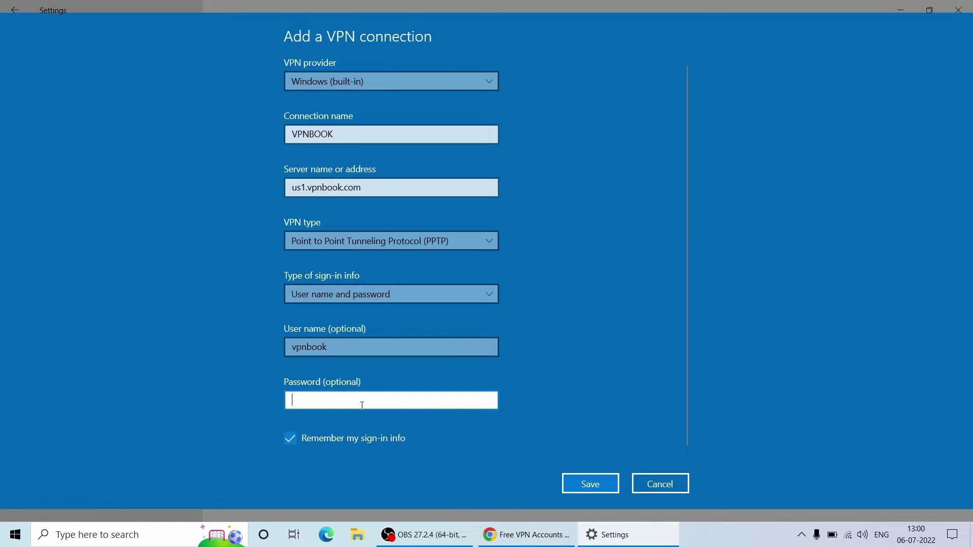
pyautogui.write('mzw6x')
pyautogui.click(527, 535)
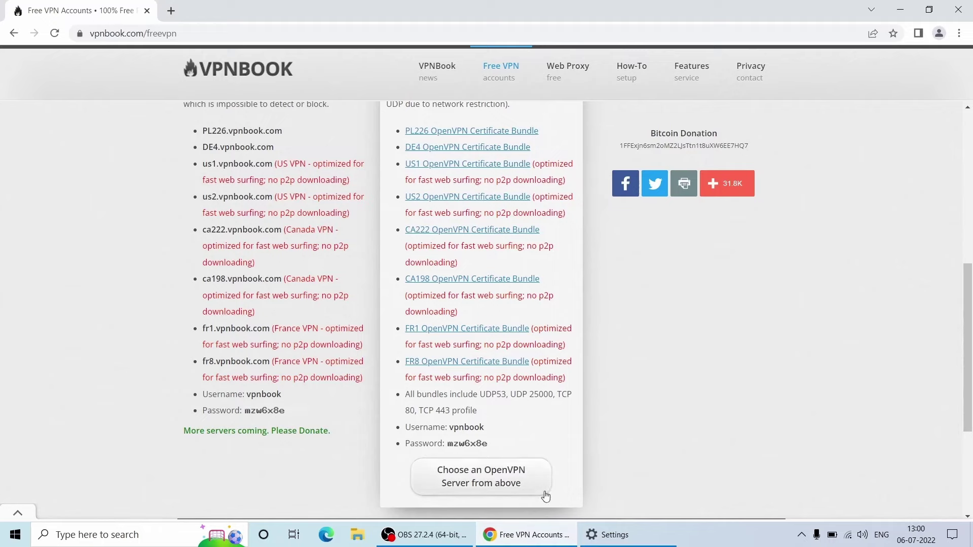
pyautogui.click(615, 535)
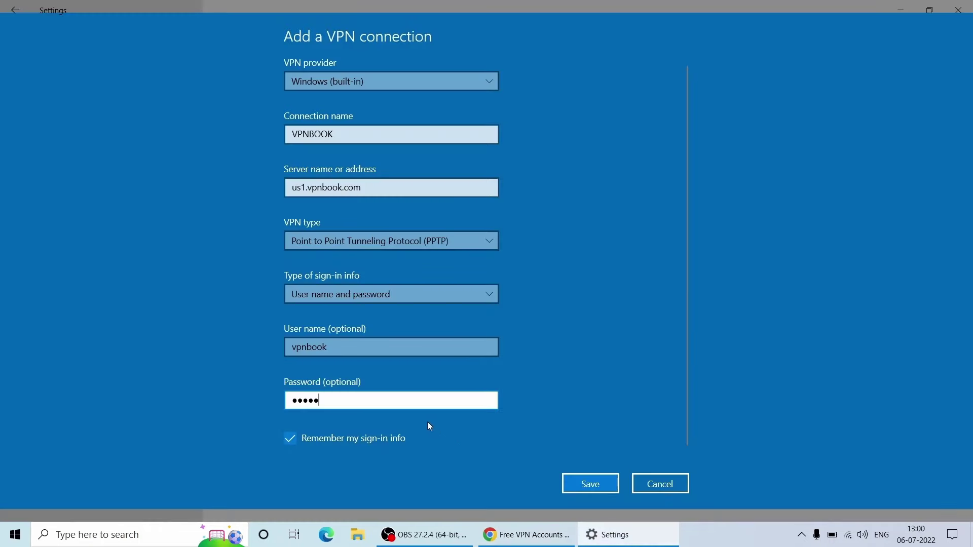
pyautogui.write('xx')
# Save the VPNBOOK connection and connect to it.
pyautogui.click(601, 485)
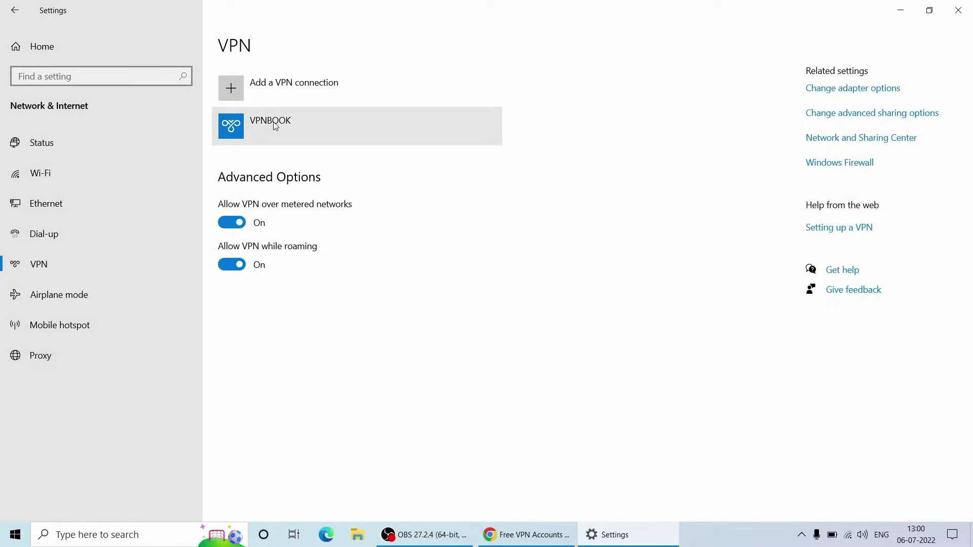
pyautogui.click(276, 126)
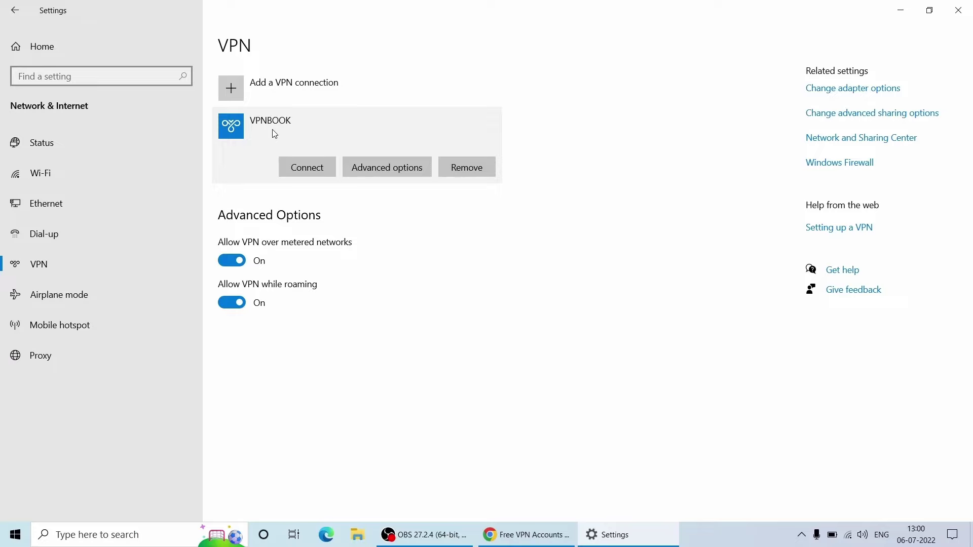
pyautogui.click(295, 169)
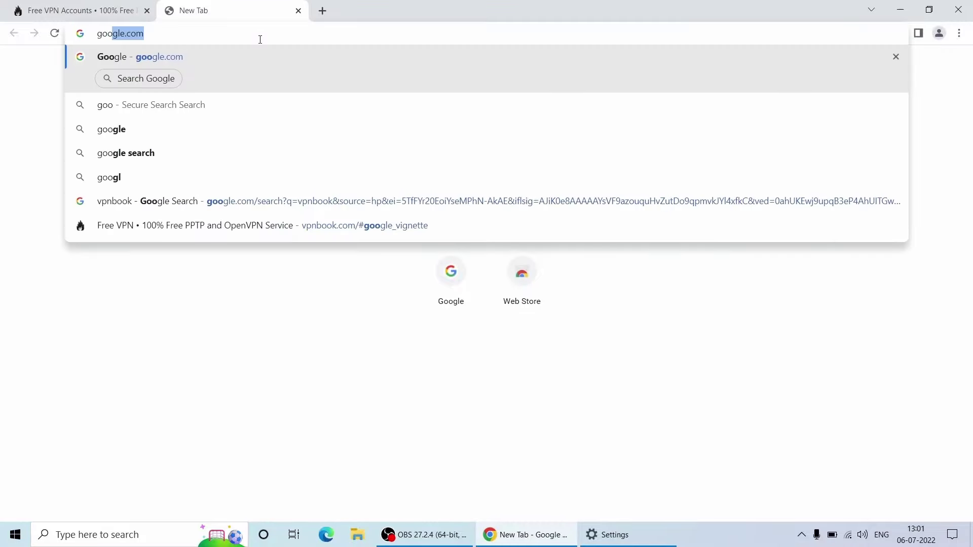
# Google 'what is my ip' and open the What Is My IP Address result in a new tab.
pyautogui.write('g')
pyautogui.press('Return')
pyautogui.write('what is my ip')
pyautogui.press('Return')
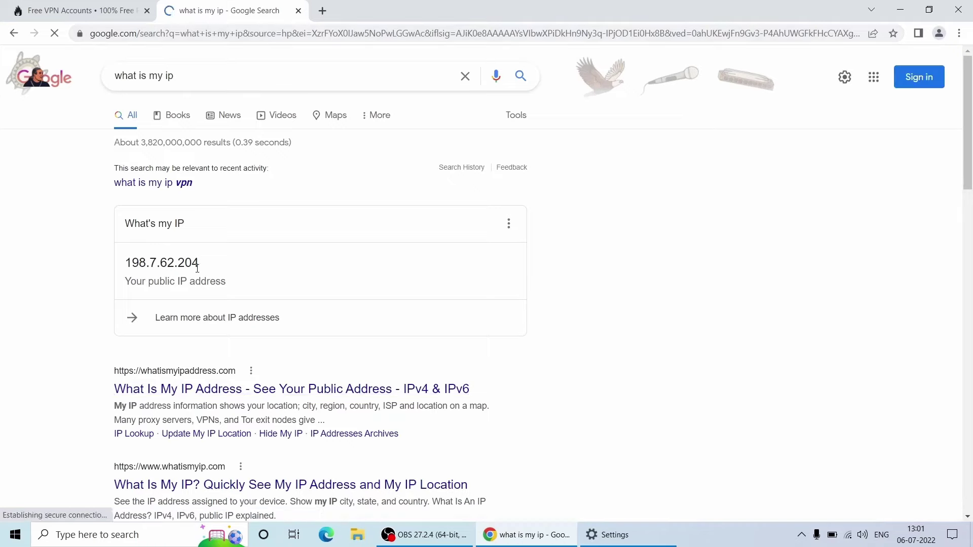
pyautogui.rightClick(310, 397)
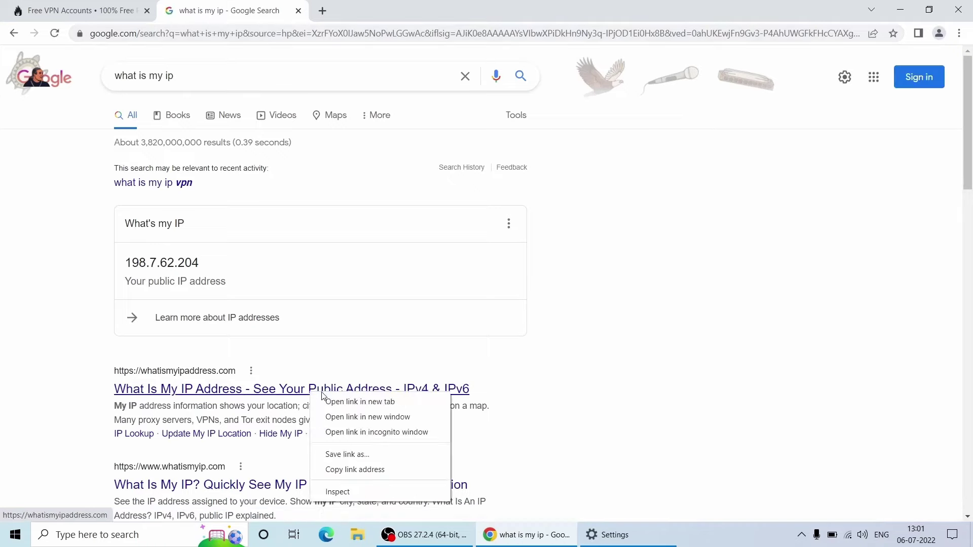
pyautogui.click(345, 400)
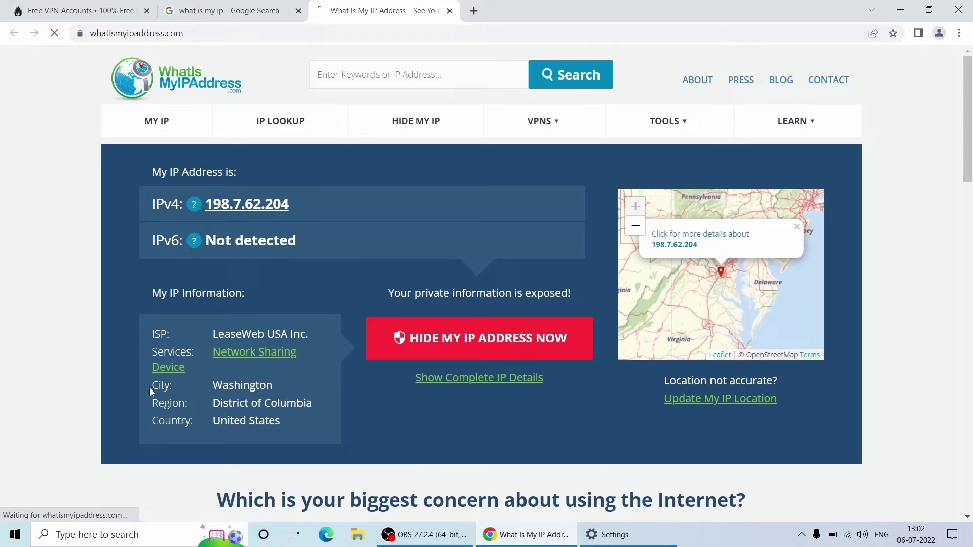
# Highlight the reported location: Washington, District of Columbia, United States.
pyautogui.moveTo(212, 386); pyautogui.dragTo(279, 389)
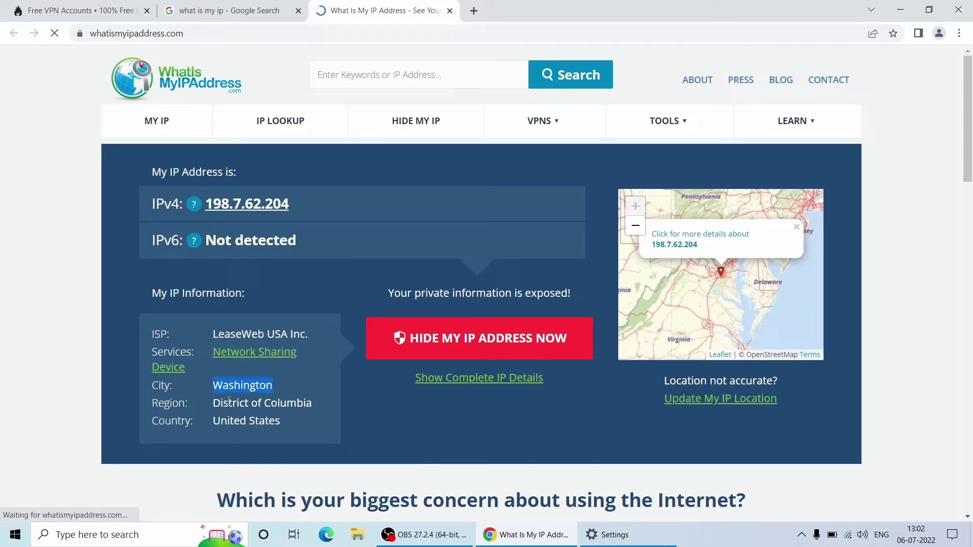
pyautogui.moveTo(214, 404); pyautogui.dragTo(312, 405)
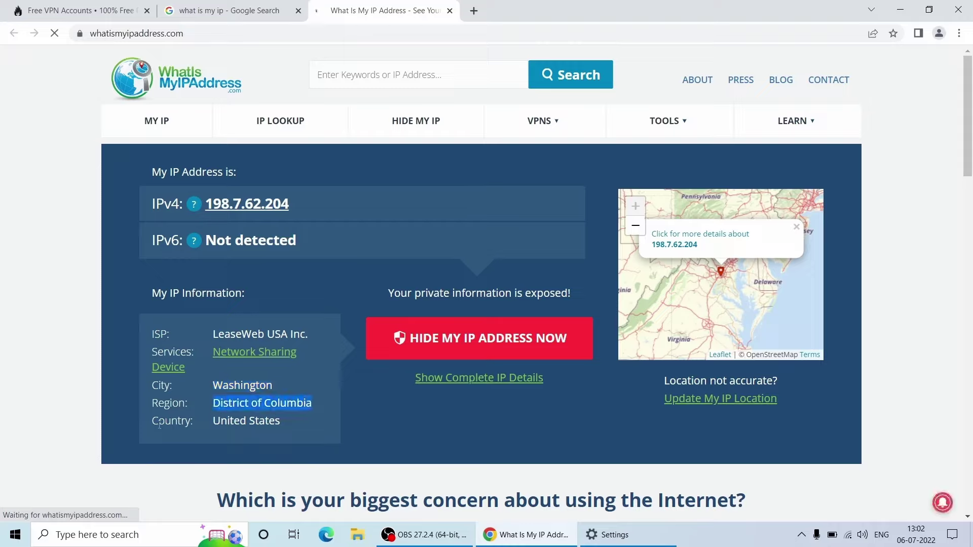
pyautogui.moveTo(155, 421); pyautogui.dragTo(276, 426)
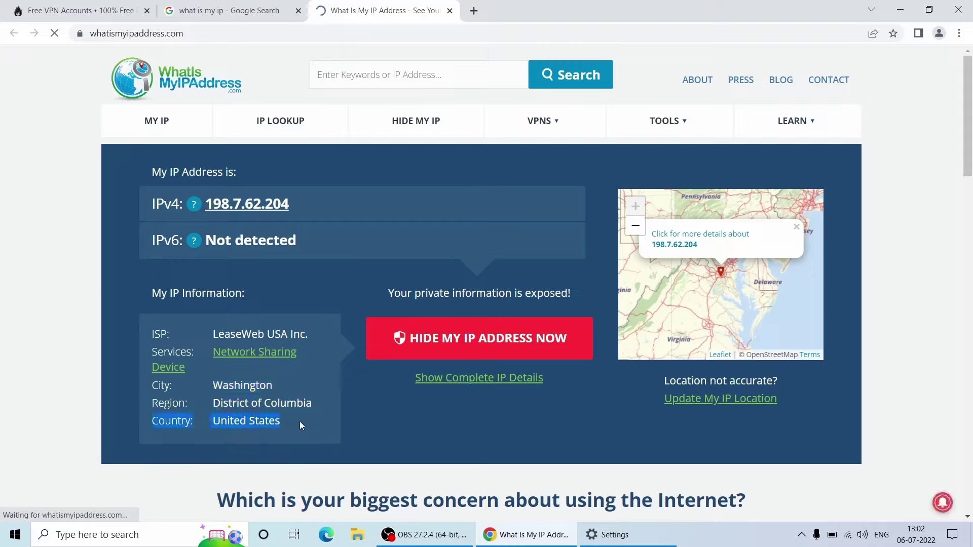
pyautogui.click(299, 422)
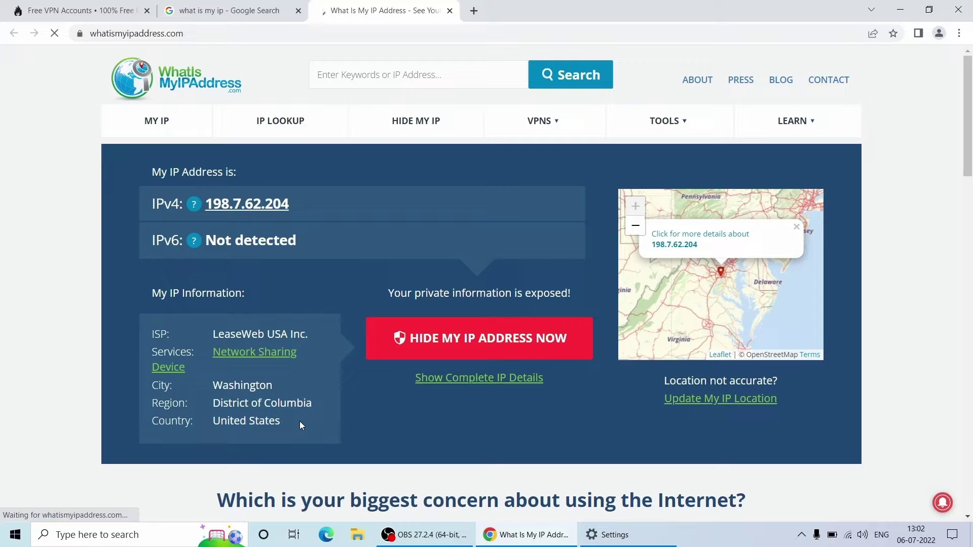
# Open the network adapter list from the taskbar network icon.
pyautogui.rightClick(848, 535)
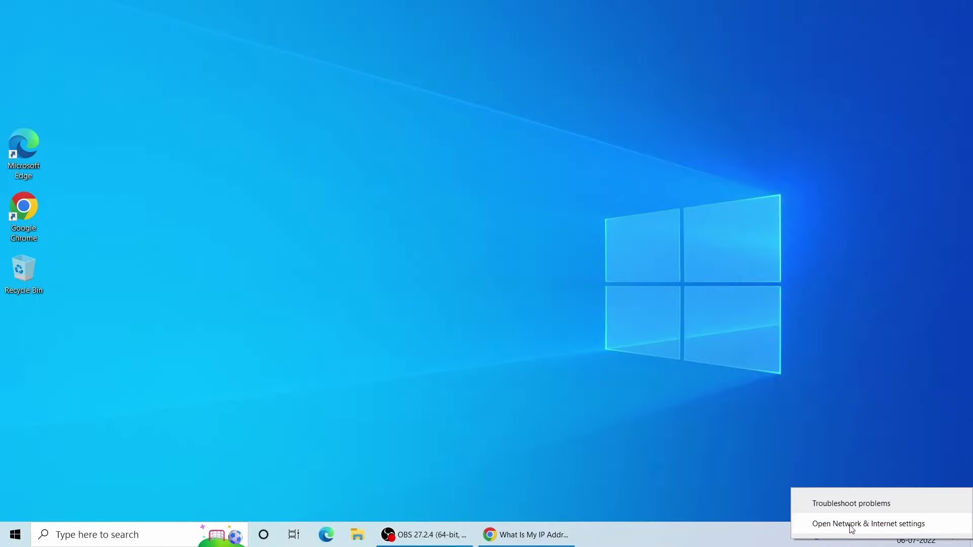
pyautogui.click(852, 524)
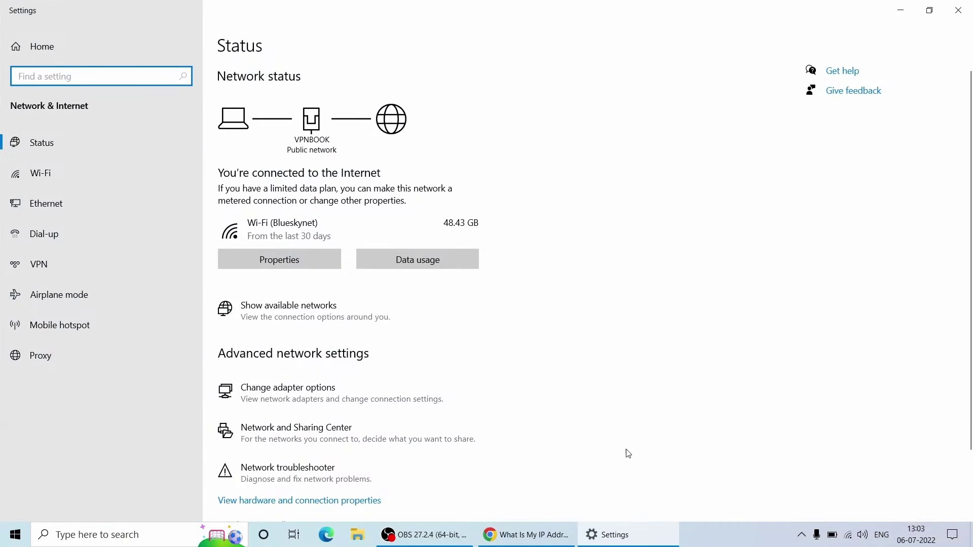
pyautogui.click(281, 399)
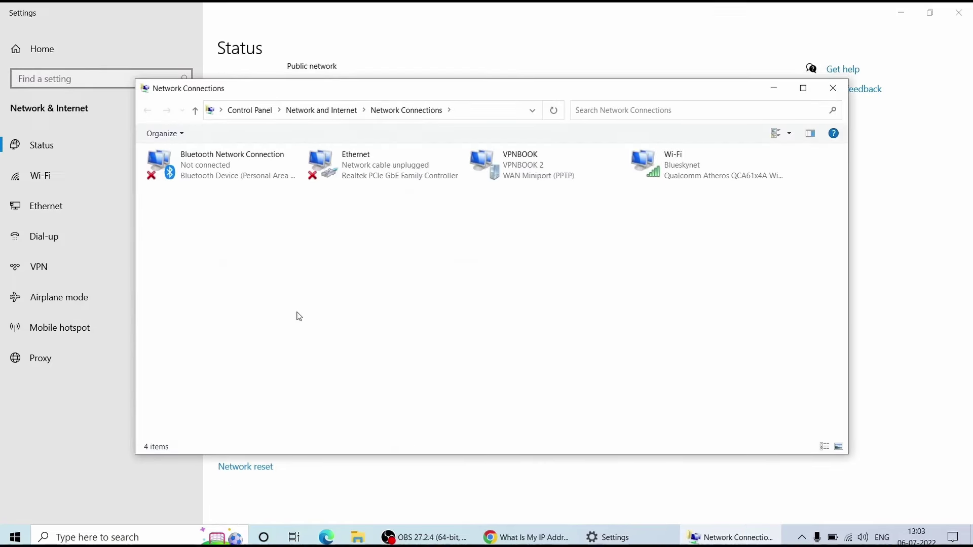
# Open VPNBOOK's properties to check its server host name and security settings.
pyautogui.click(509, 174)
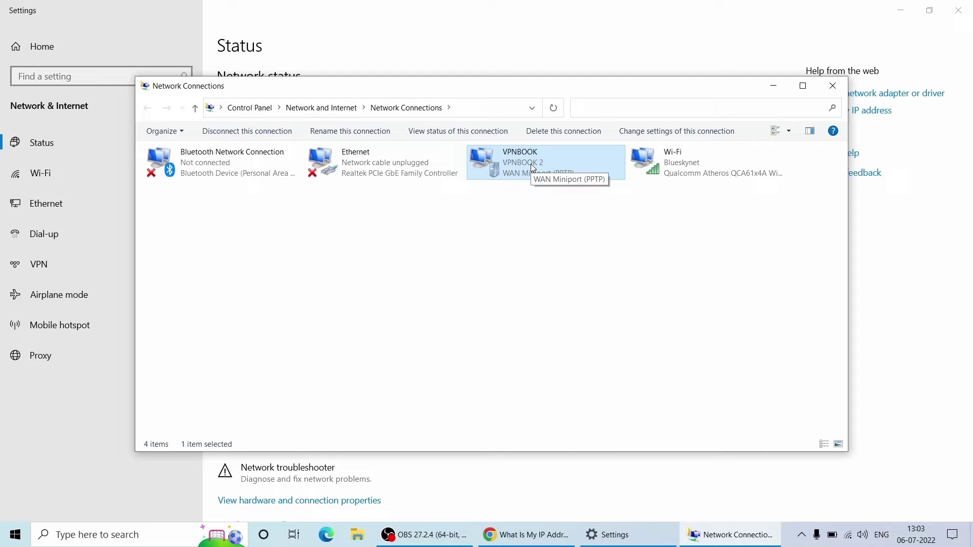
pyautogui.rightClick(533, 167)
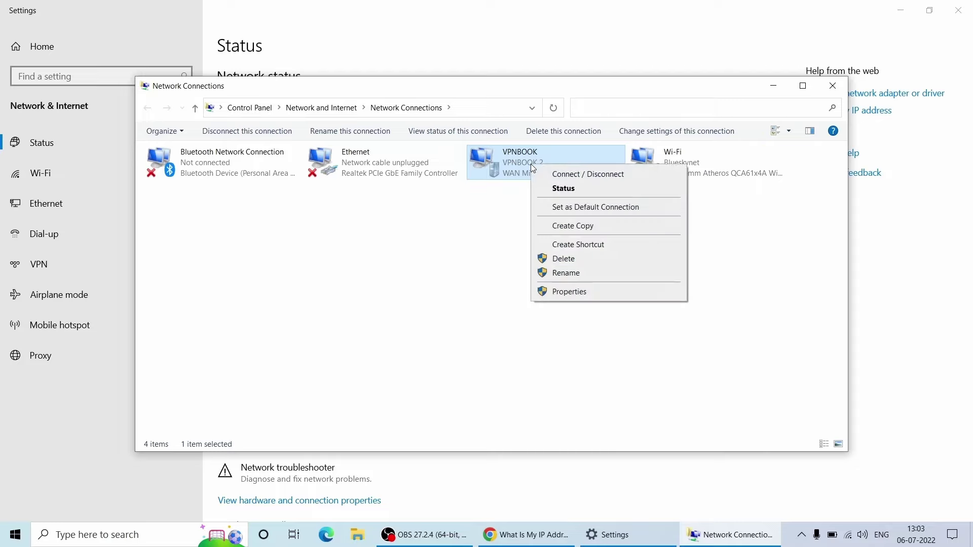
pyautogui.click(576, 298)
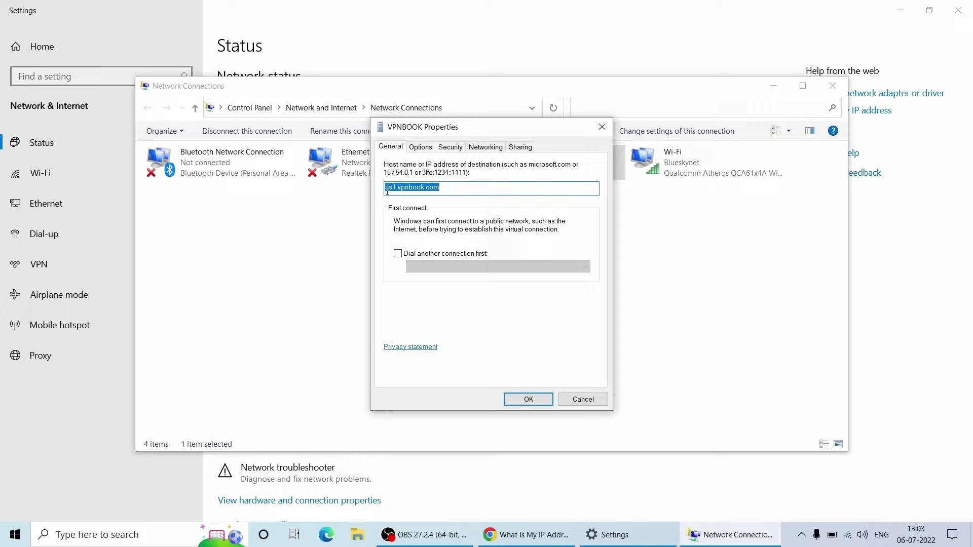
pyautogui.moveTo(387, 190); pyautogui.dragTo(447, 190)
pyautogui.click(447, 190)
pyautogui.doubleClick(447, 190)
pyautogui.click(449, 148)
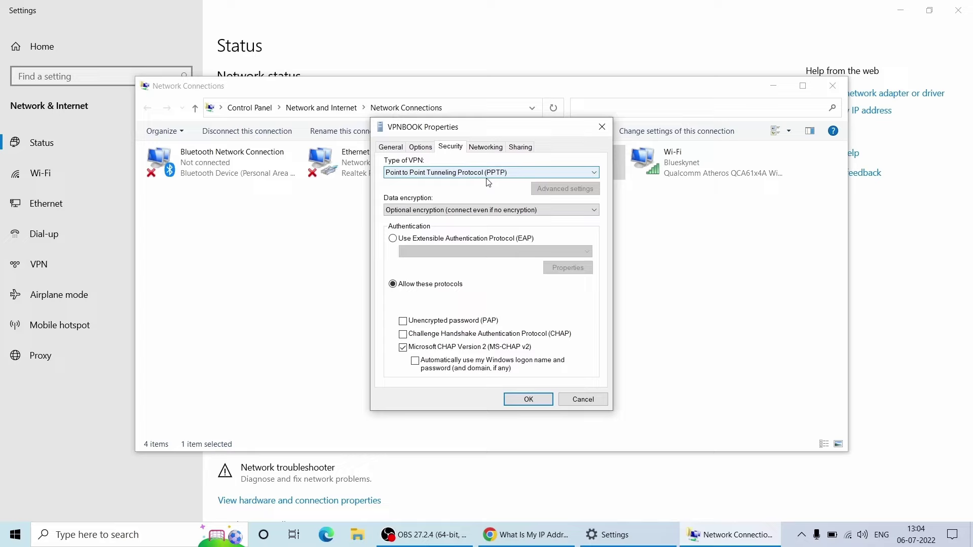
pyautogui.click(393, 149)
# Close the VPNBOOK properties, the adapter list and the Settings window.
pyautogui.click(529, 399)
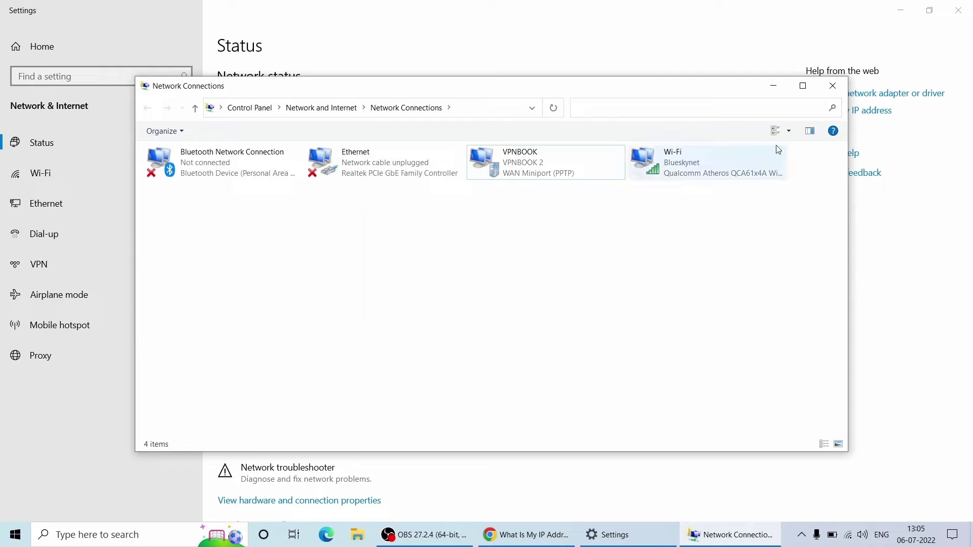
pyautogui.click(831, 86)
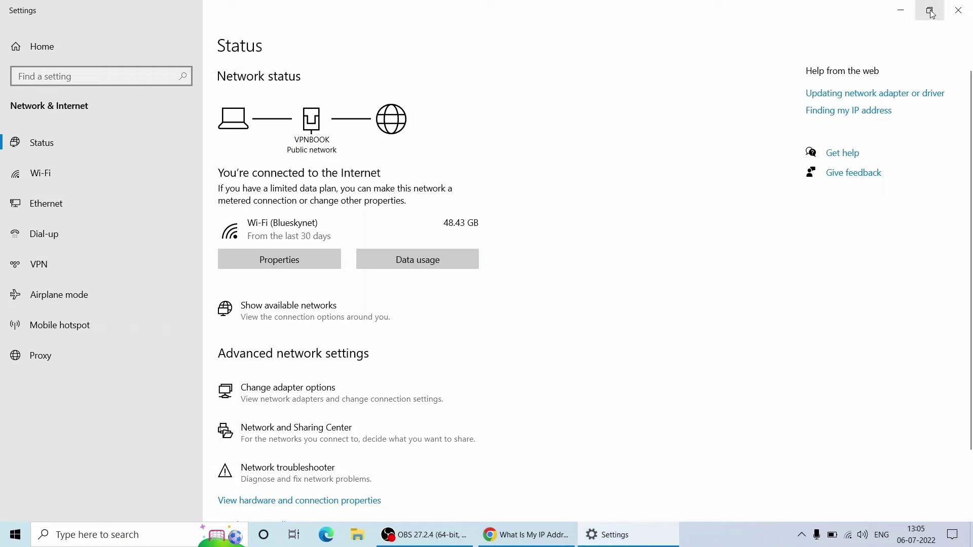
pyautogui.click(958, 8)
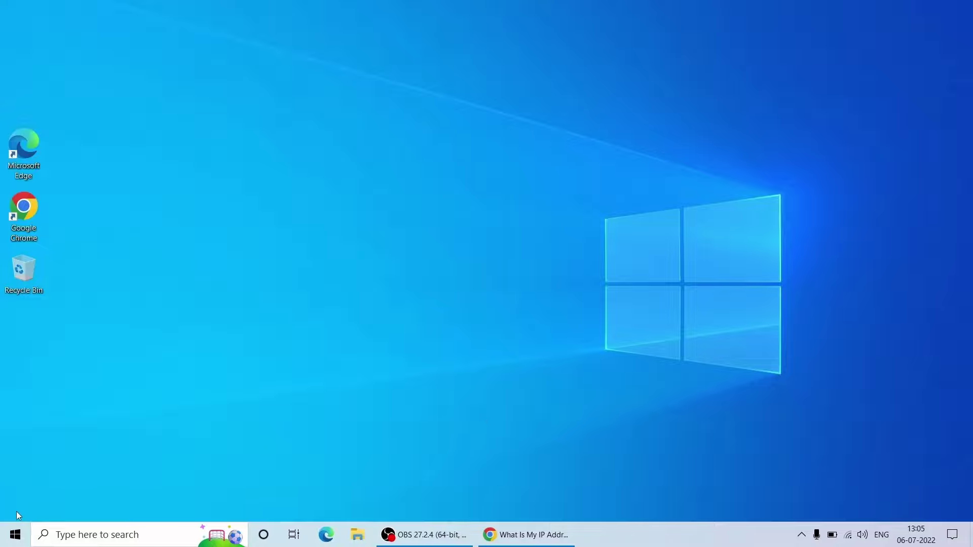
# Reopen Settings via Win+X, go to the VPN page, disconnect VPNBOOK, and start removing it.
pyautogui.press('super+x')
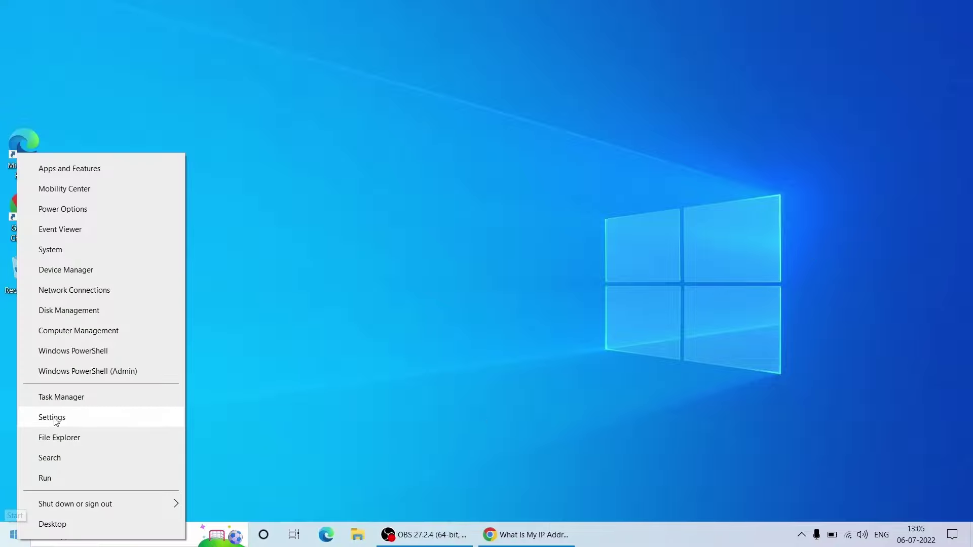
pyautogui.click(53, 418)
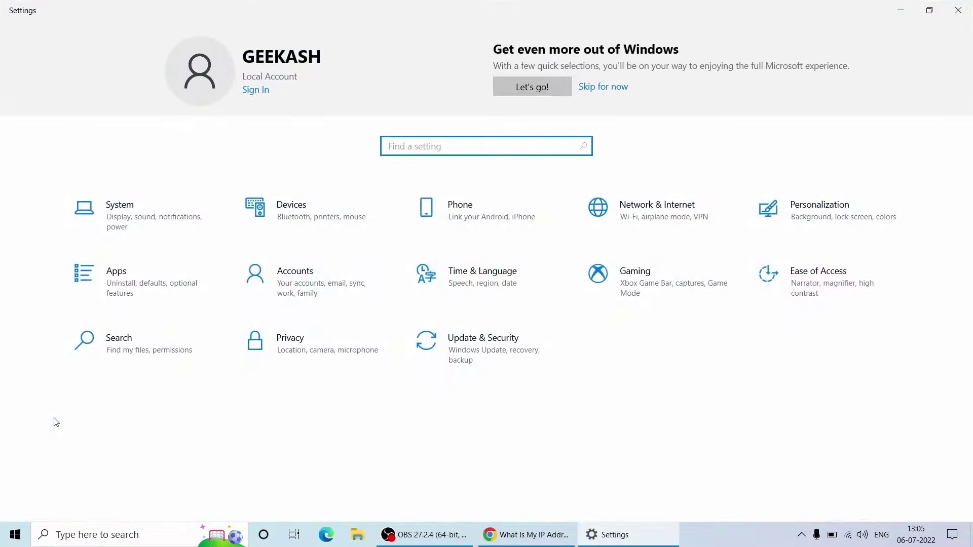
pyautogui.click(694, 223)
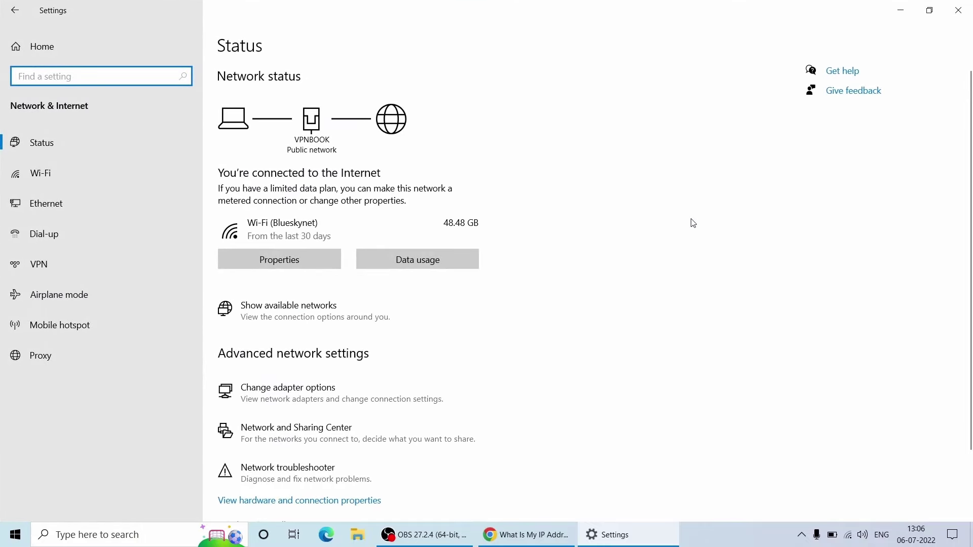
pyautogui.click(106, 266)
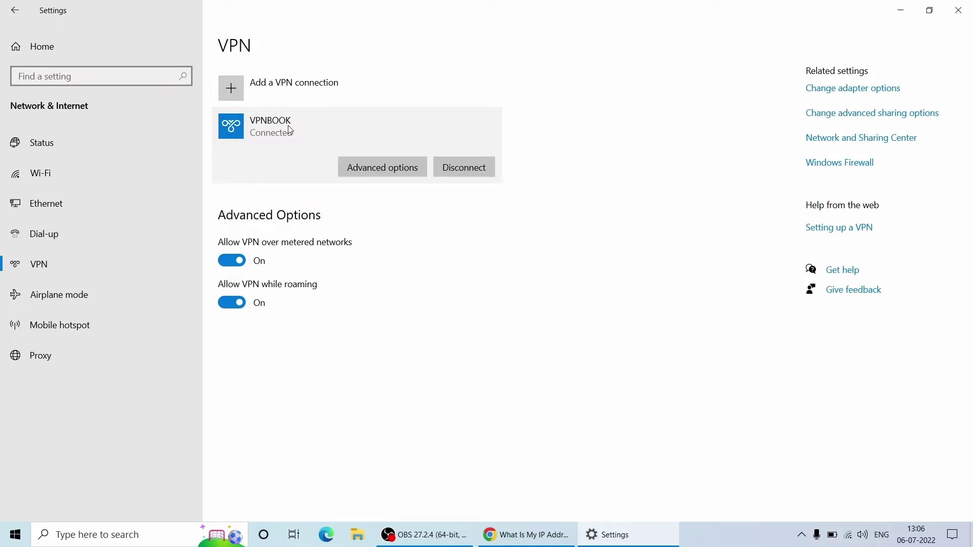
pyautogui.click(465, 167)
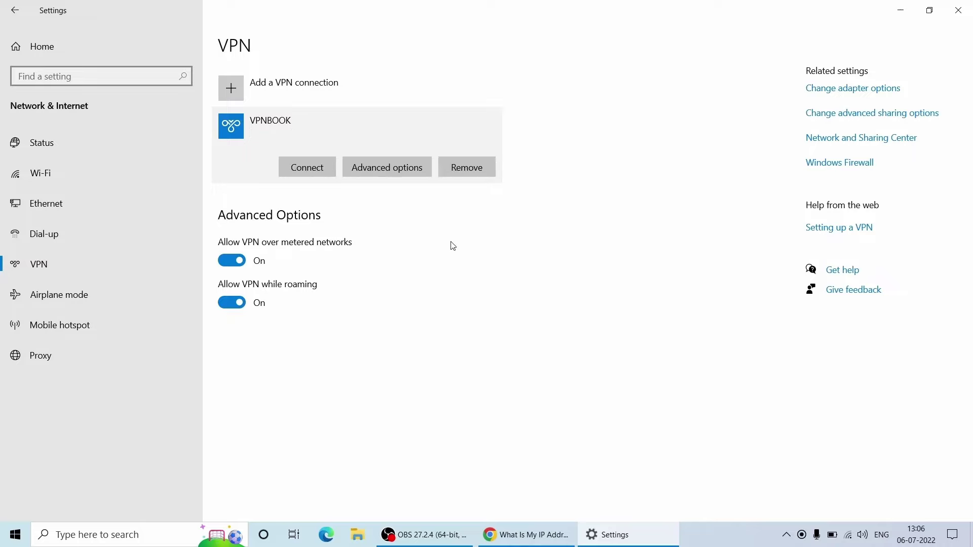
pyautogui.click(475, 170)
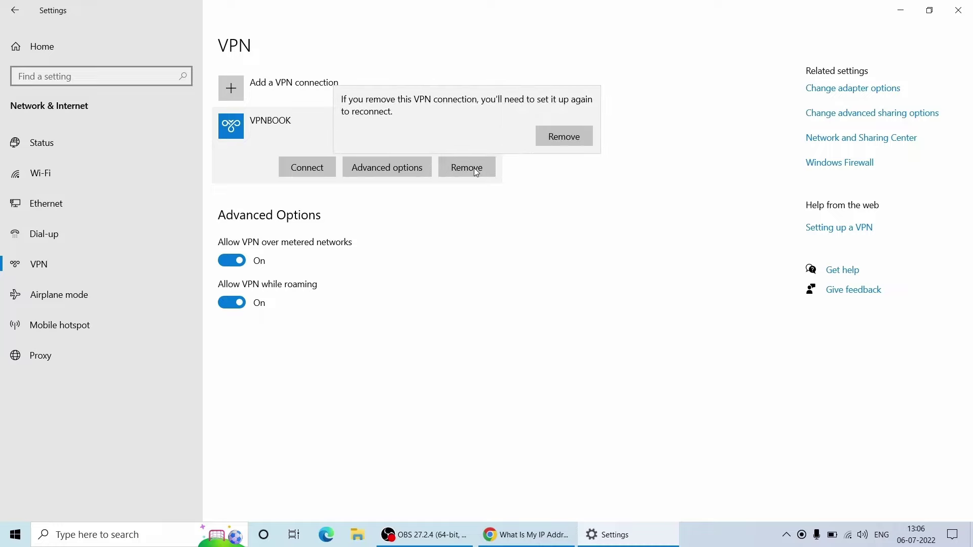